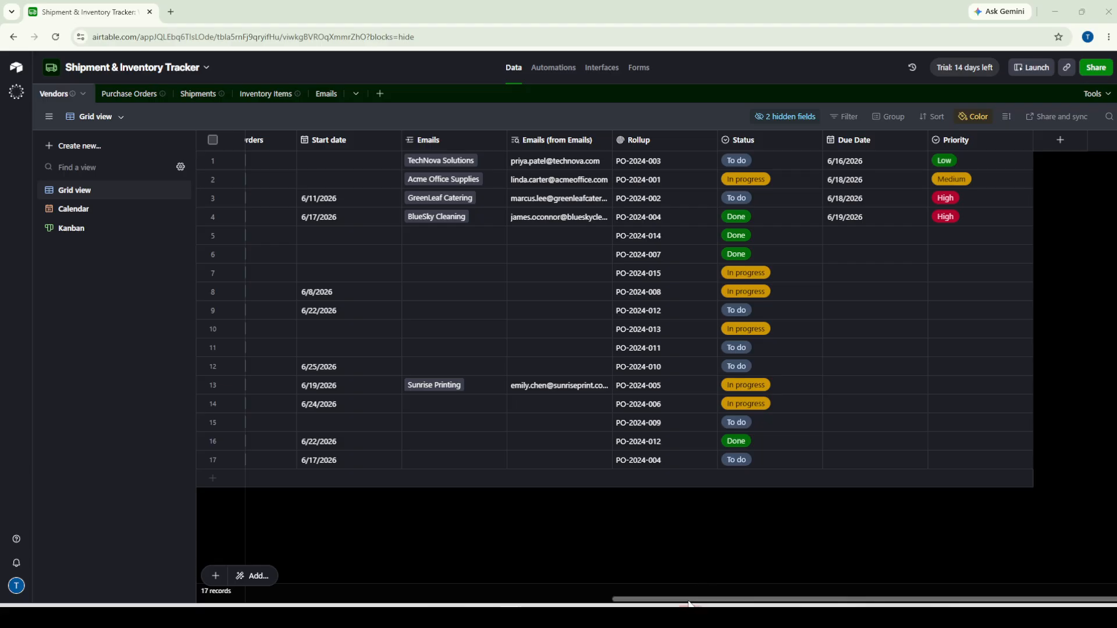
{"action": "left_click_drag", "start_coordinate": [688, 603], "coordinate": [877, 563]}
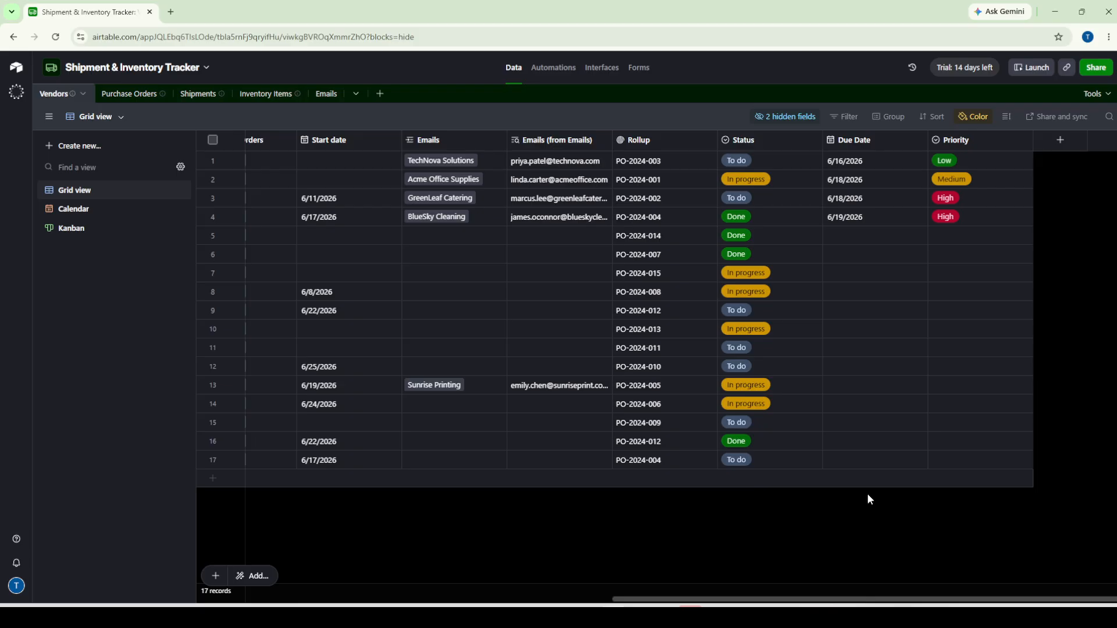
{"action": "left_click", "coordinate": [1071, 148]}
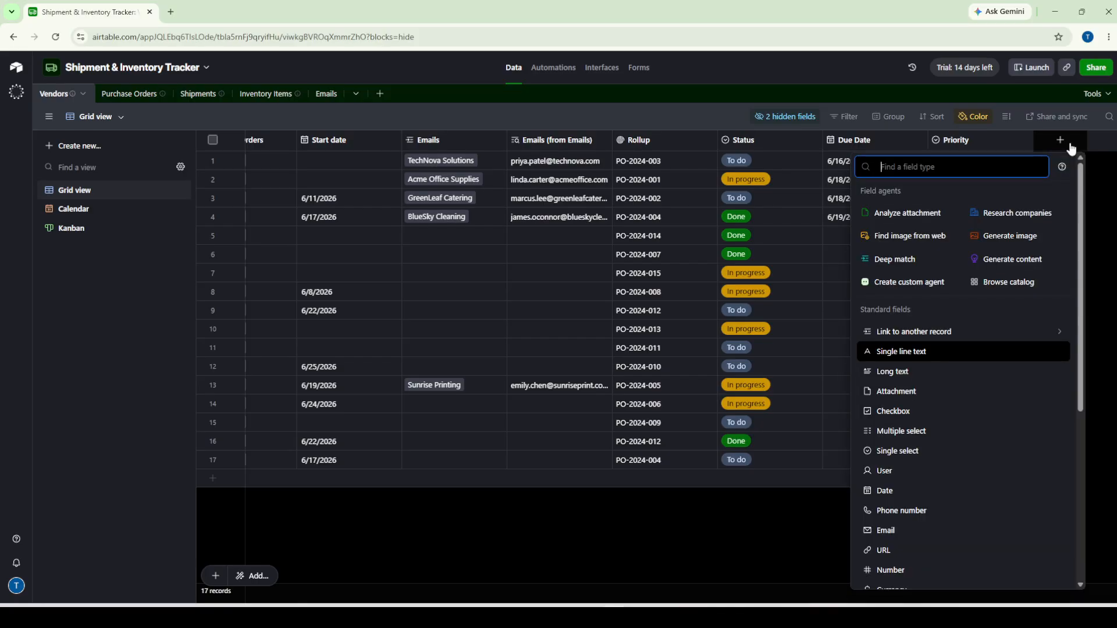
{"action": "left_click", "coordinate": [1101, 189]}
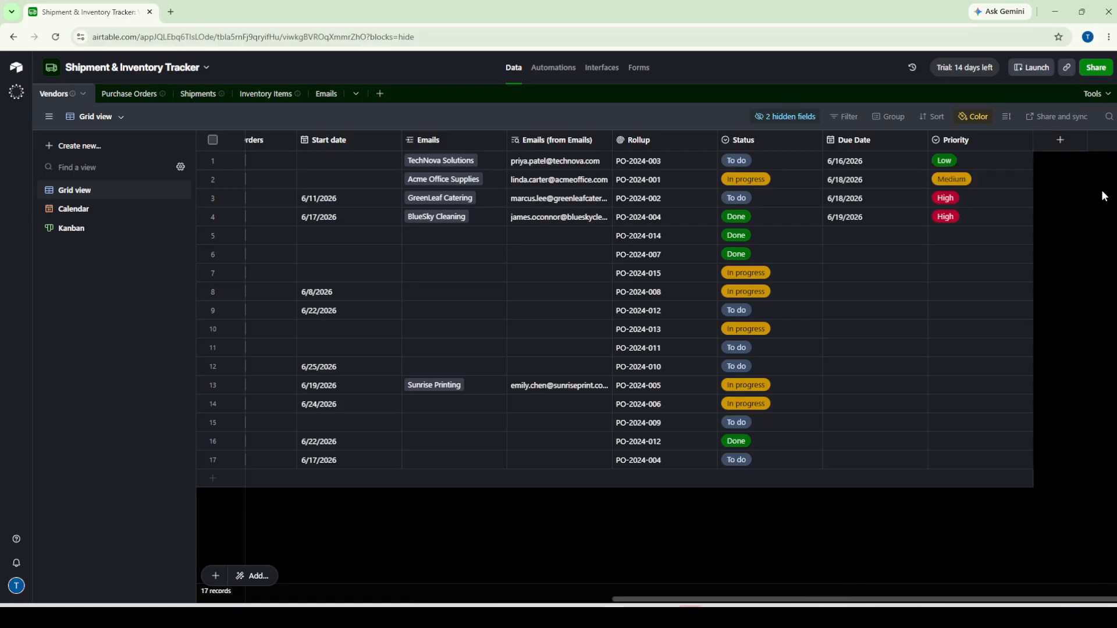
Add a Long text field named "Steps" to the Vendors table with rich text formatting enabled.
{"action": "left_click", "coordinate": [1056, 147]}
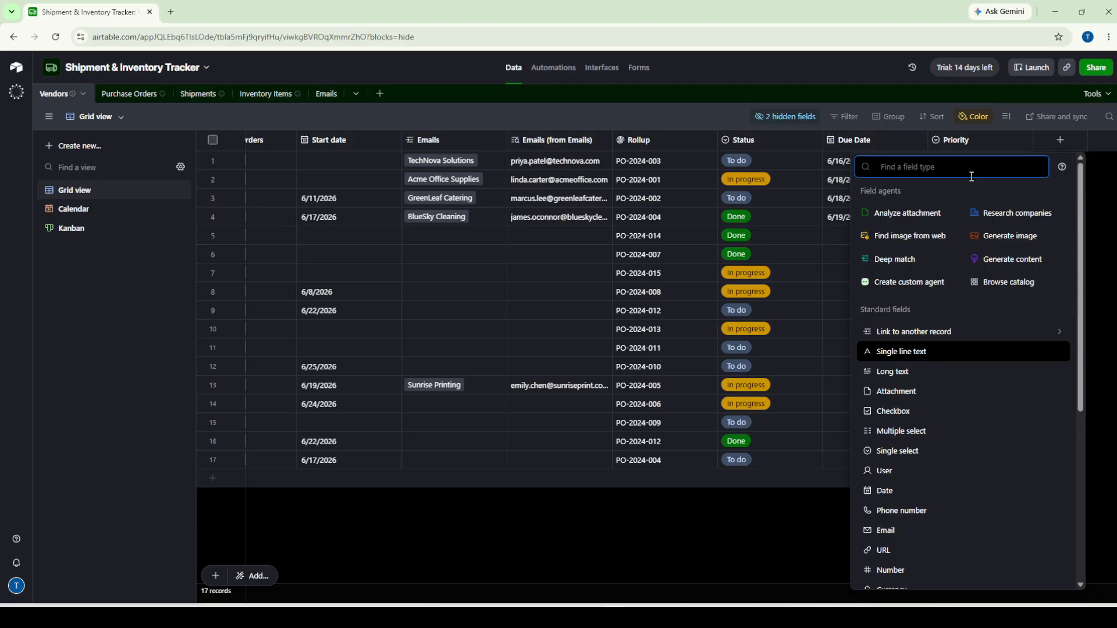
{"action": "type", "text": "long"}
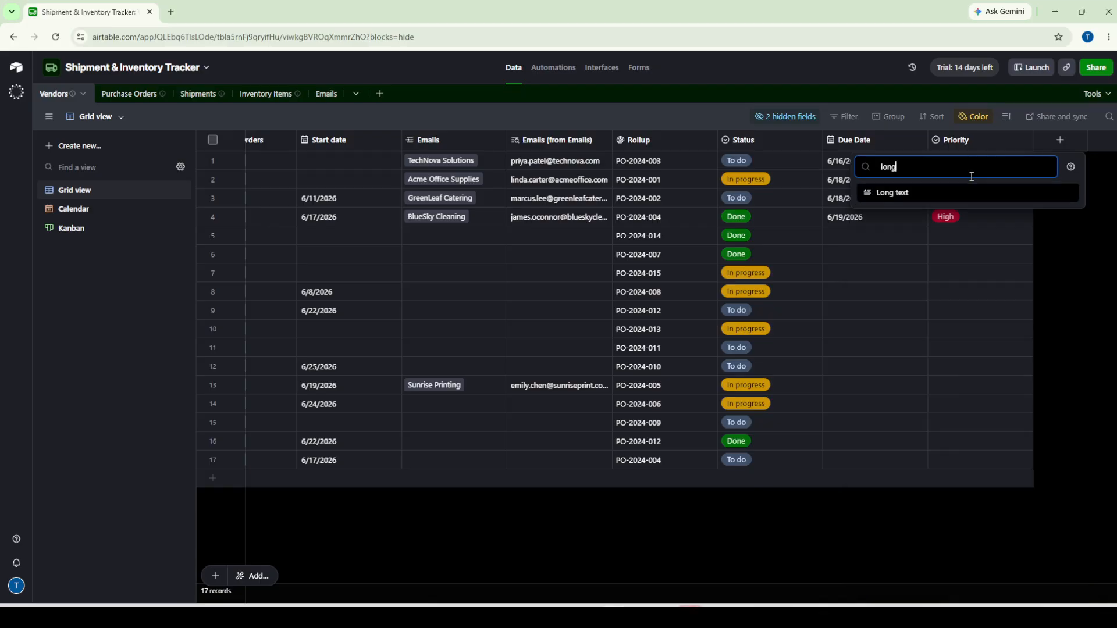
{"action": "left_click", "coordinate": [919, 189]}
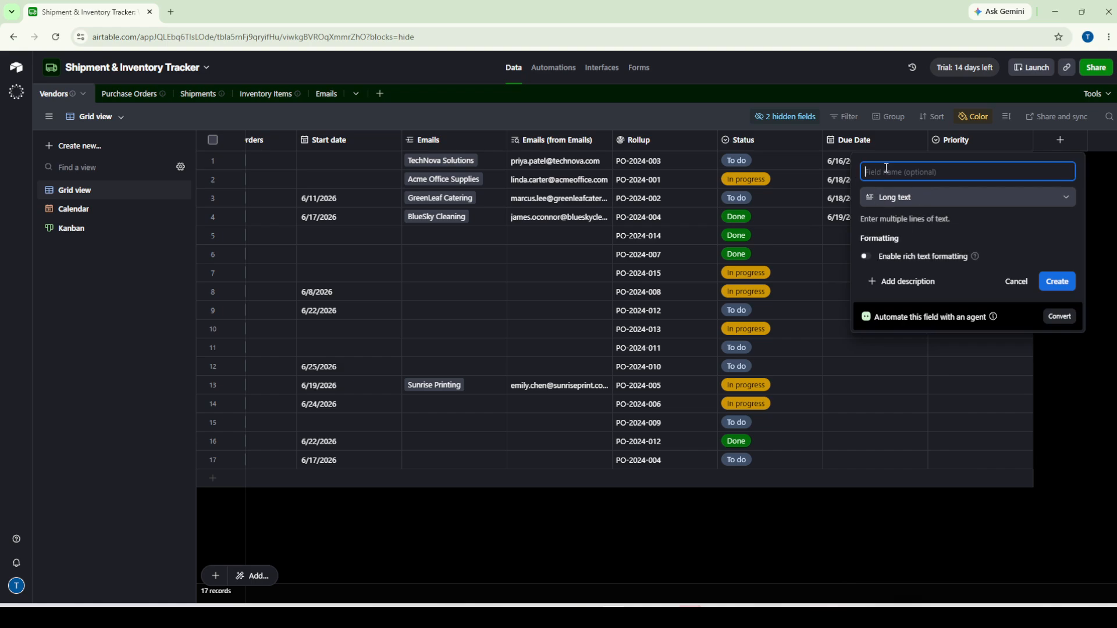
{"action": "type", "text": "Steps"}
{"action": "left_click", "coordinate": [866, 259]}
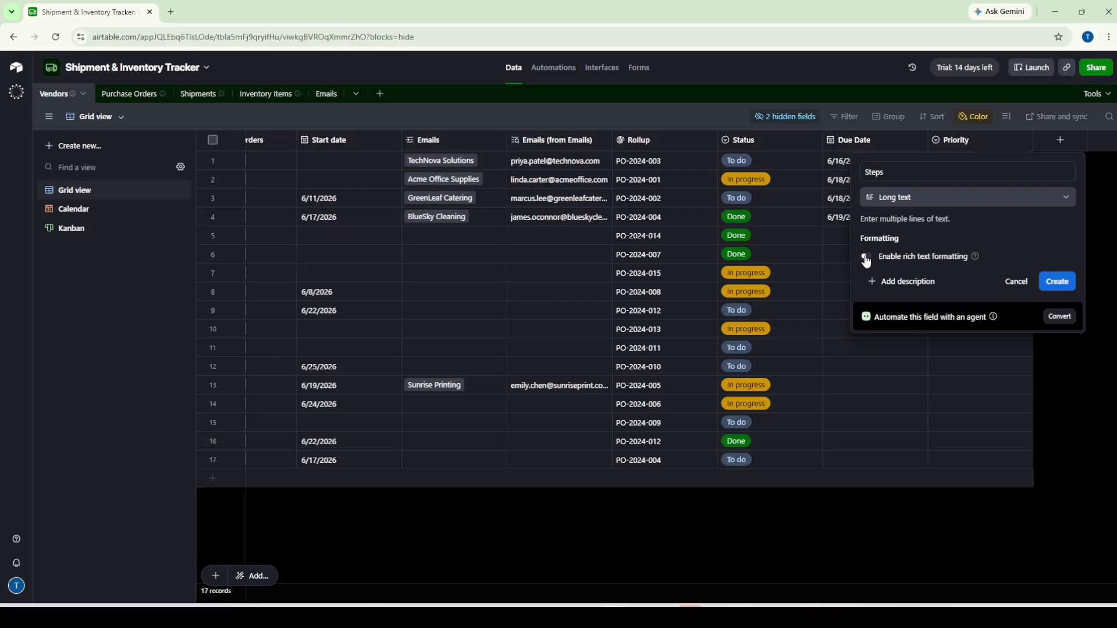
{"action": "left_click", "coordinate": [866, 260]}
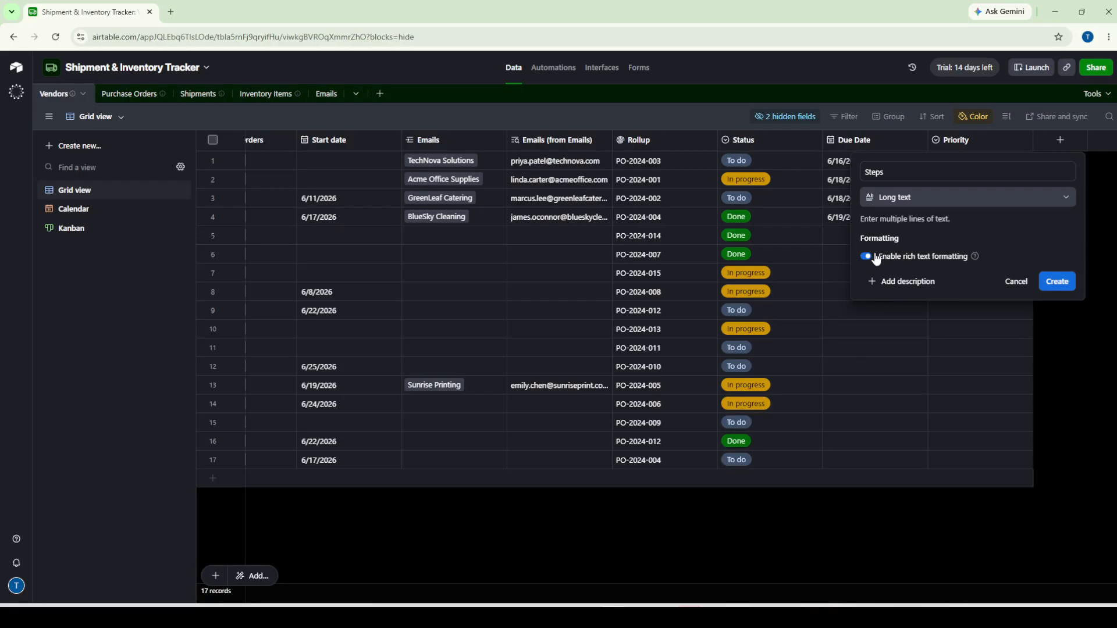
{"action": "left_click", "coordinate": [1068, 283]}
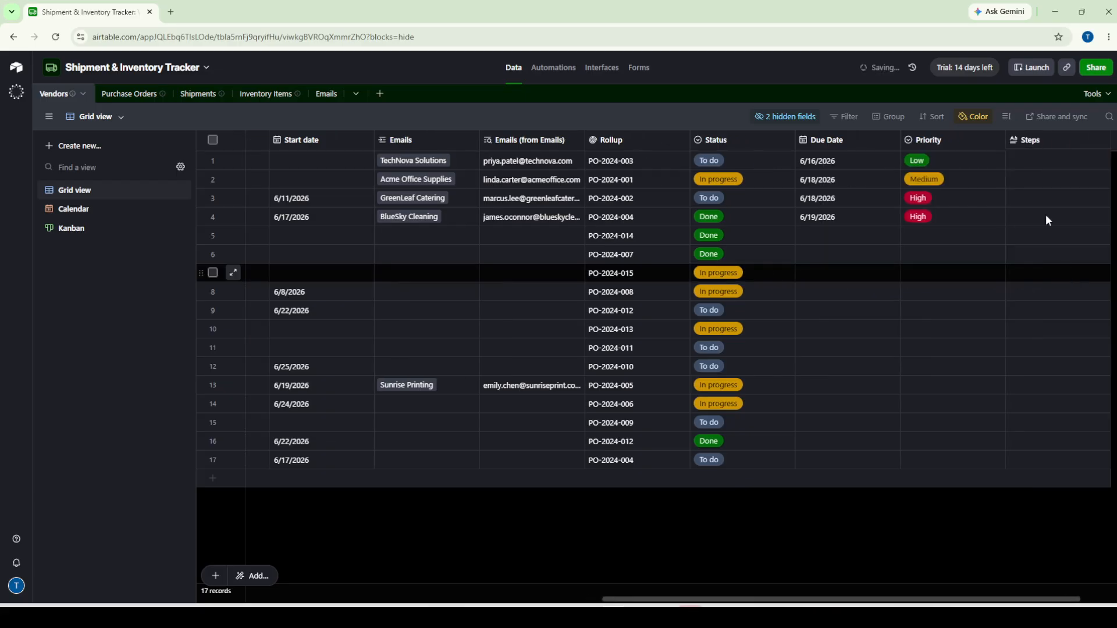
Enter "Step 1", "Step 2" and "Step 3" on separate lines in the first record's Steps cell.
{"action": "left_click", "coordinate": [1047, 160]}
{"action": "left_click", "coordinate": [1047, 160]}
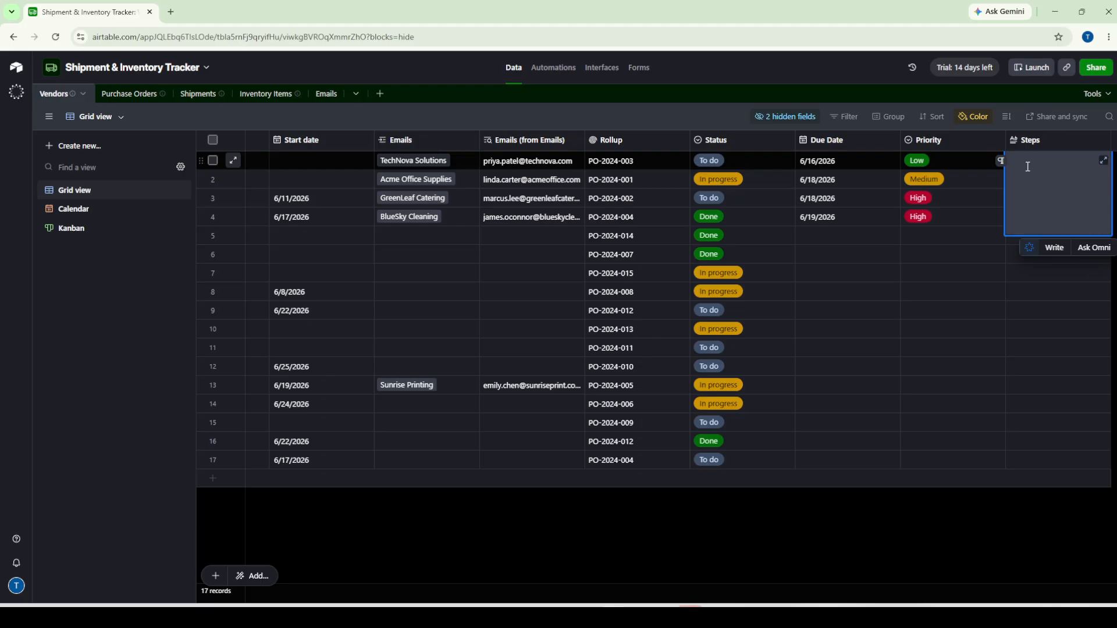
{"action": "type", "text": "Step 1"}
{"action": "key", "text": "shift+Return"}
{"action": "type", "text": "Step "}
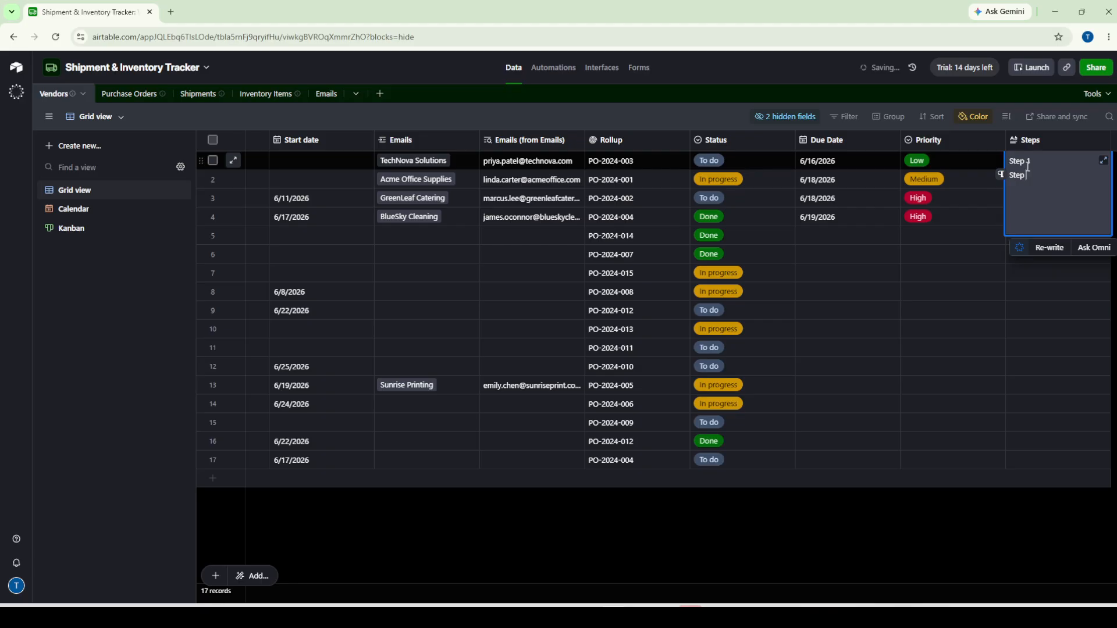
{"action": "type", "text": "2"}
{"action": "key", "text": "shift+Return"}
{"action": "type", "text": "Step 3"}
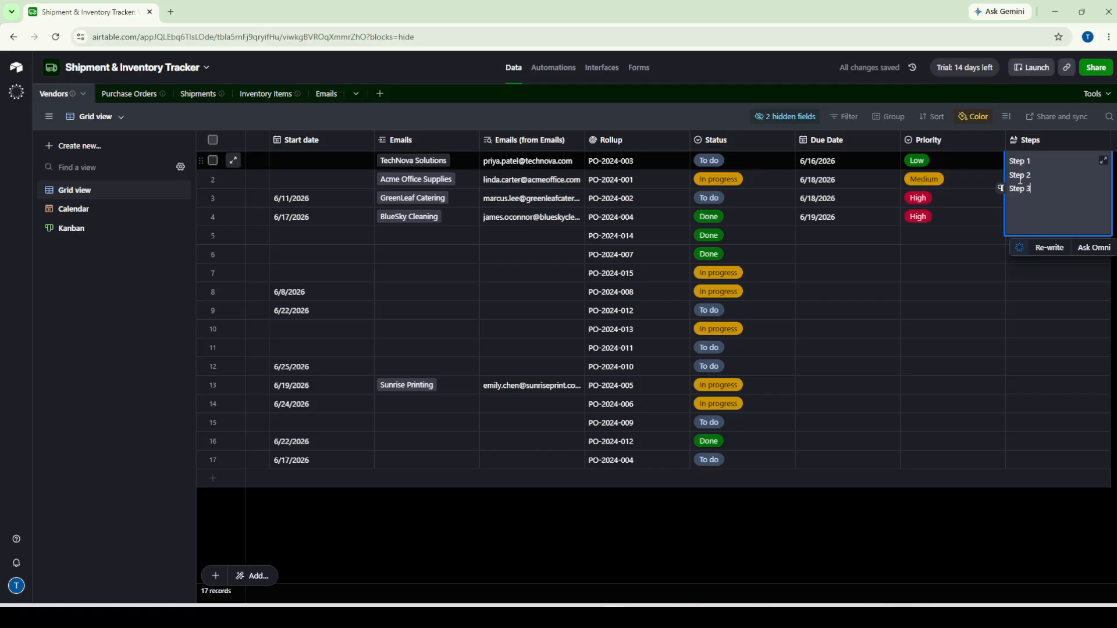
Try to format the three step lines in the first record's Steps cell, then leave the cell.
{"action": "left_click_drag", "start_coordinate": [1031, 189], "coordinate": [1013, 162]}
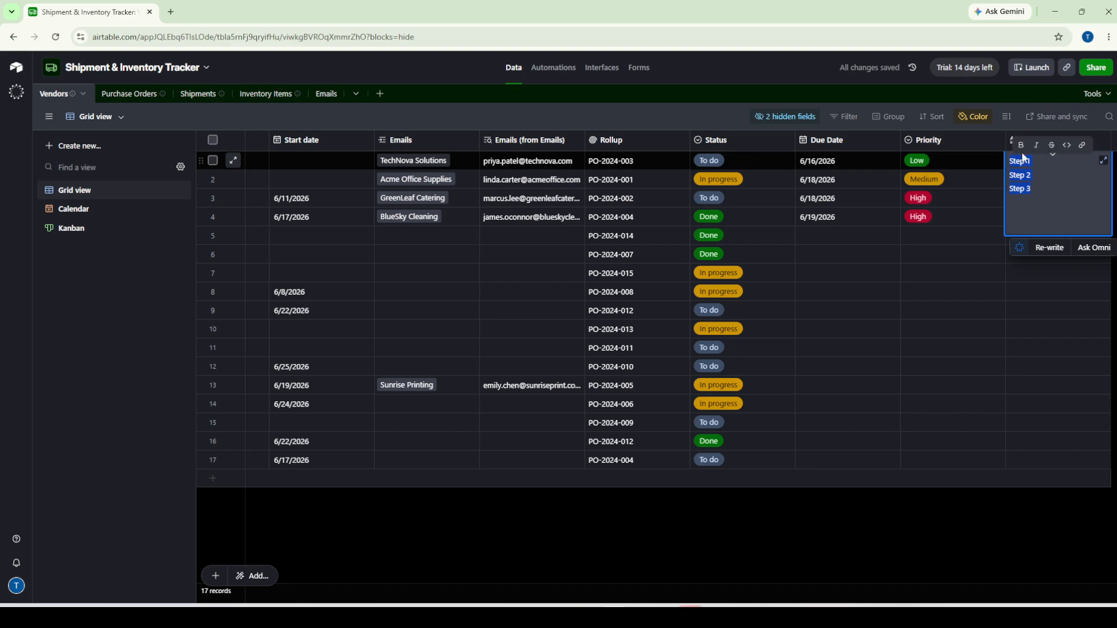
{"action": "left_click", "coordinate": [1054, 154]}
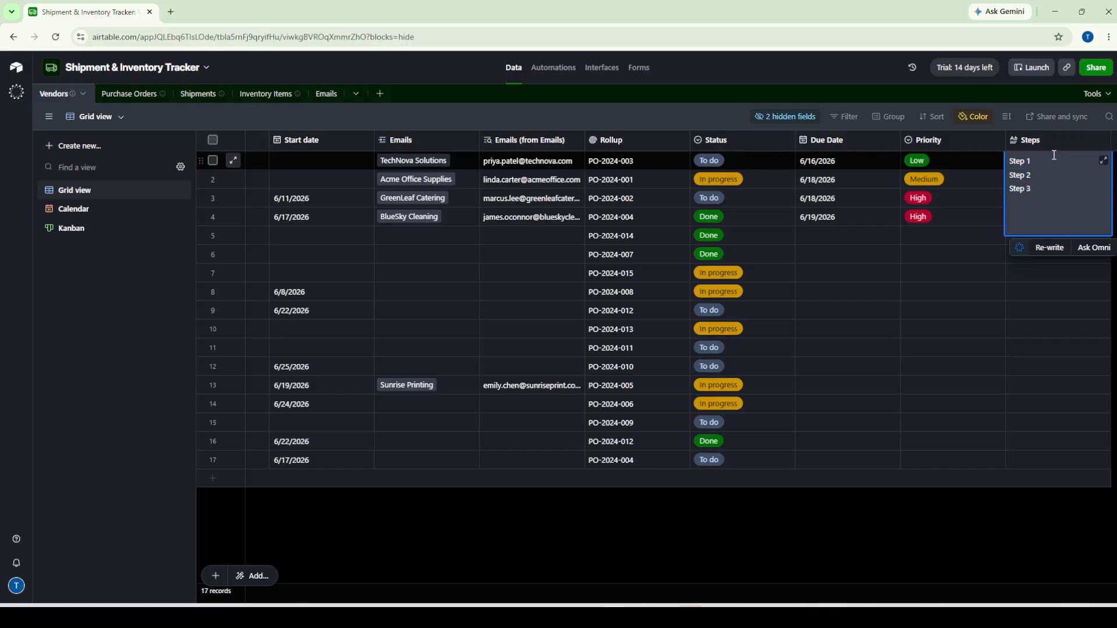
{"action": "left_click_drag", "start_coordinate": [1039, 190], "coordinate": [1013, 157]}
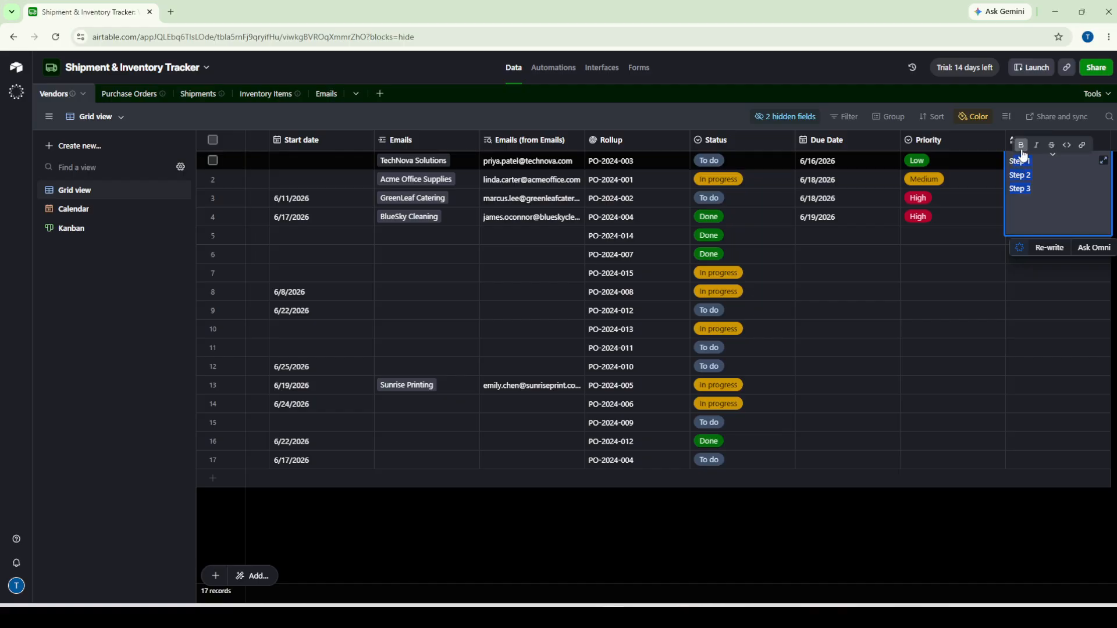
{"action": "left_click", "coordinate": [1053, 184]}
{"action": "left_click_drag", "start_coordinate": [1048, 192], "coordinate": [1000, 150]}
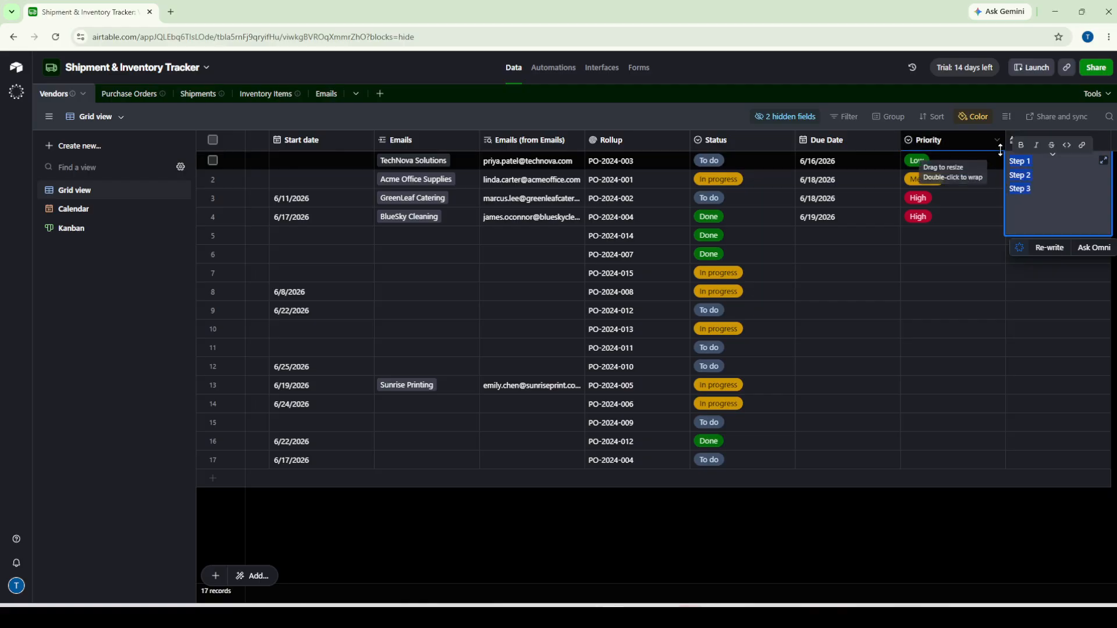
{"action": "left_click", "coordinate": [1074, 194]}
{"action": "left_click", "coordinate": [1059, 312]}
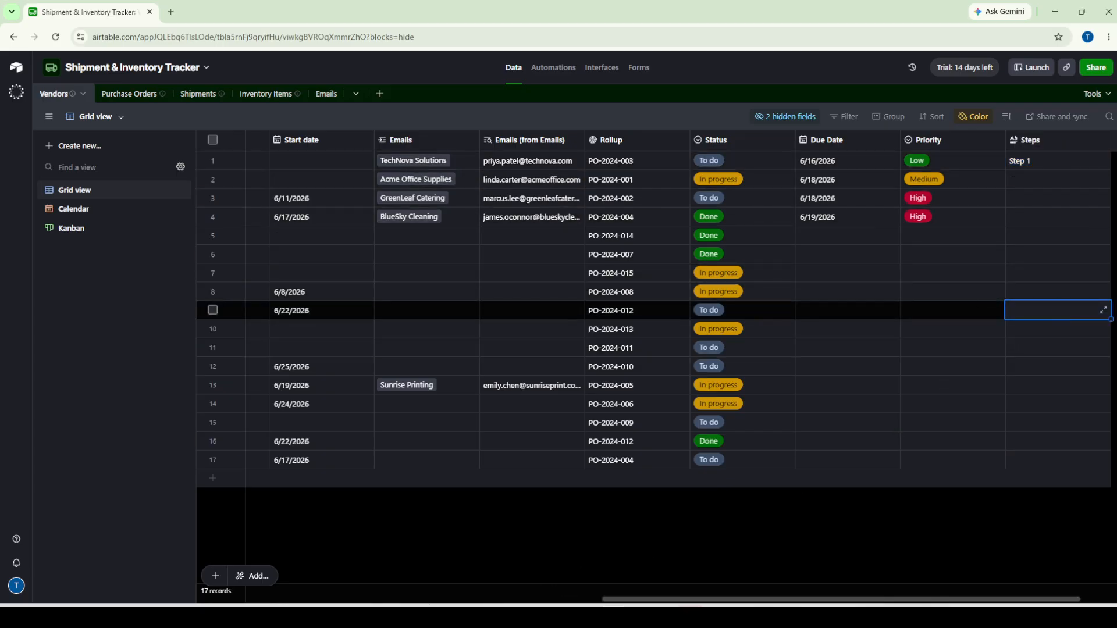
Add a Checkbox field after the Steps field, using the green dot as its style.
{"action": "left_click_drag", "start_coordinate": [691, 601], "coordinate": [755, 605]}
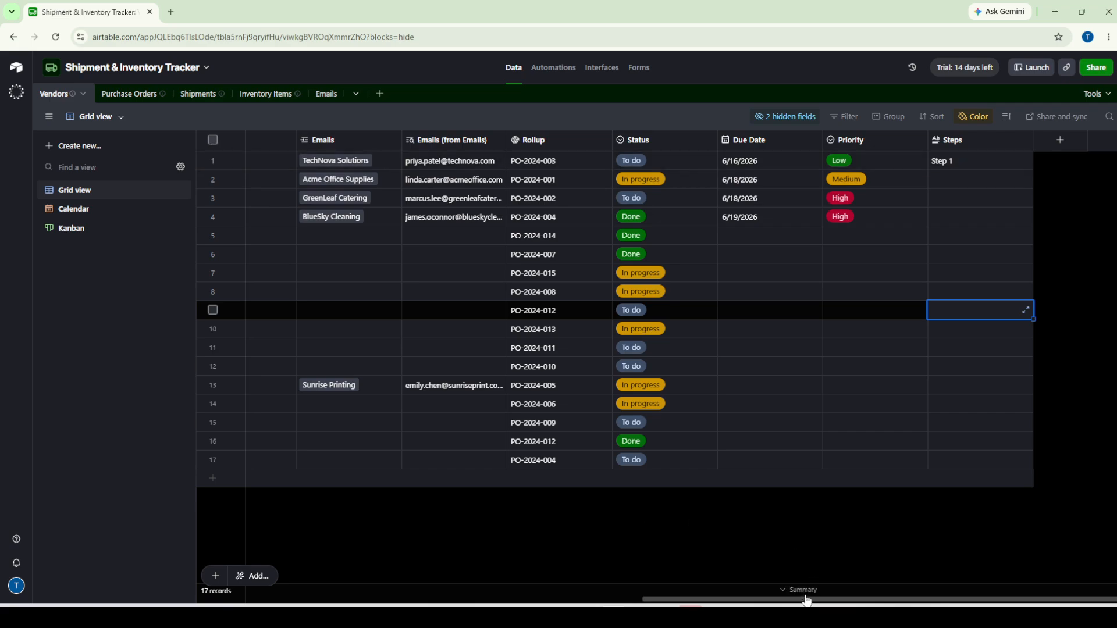
{"action": "left_click_drag", "start_coordinate": [807, 597], "coordinate": [577, 568]}
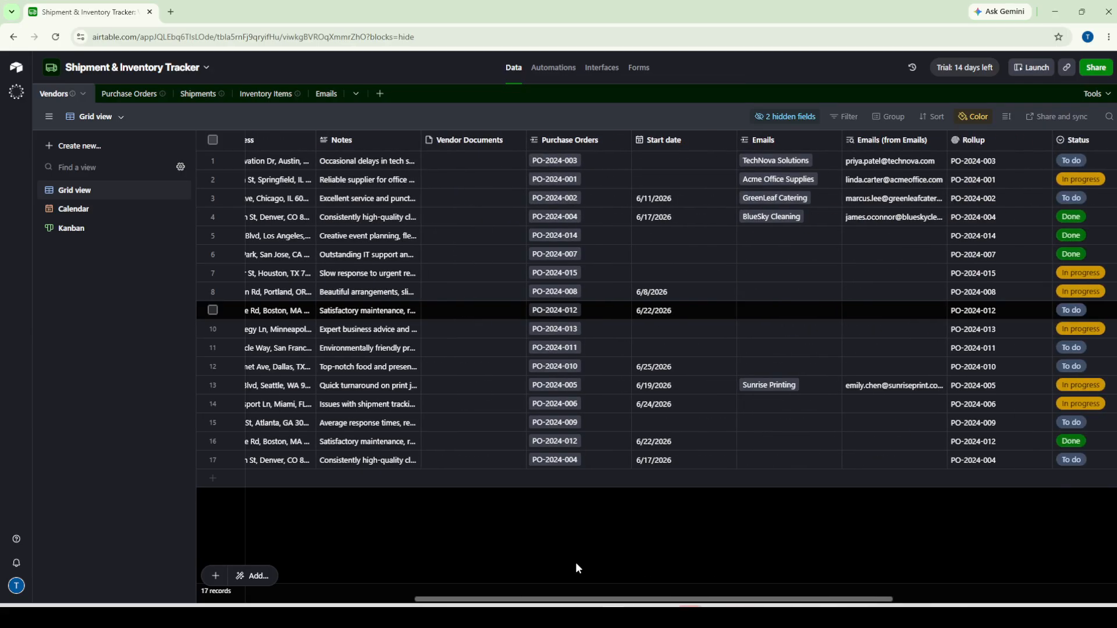
{"action": "scroll", "coordinate": [575, 562], "scroll_direction": "right", "scroll_amount": 8}
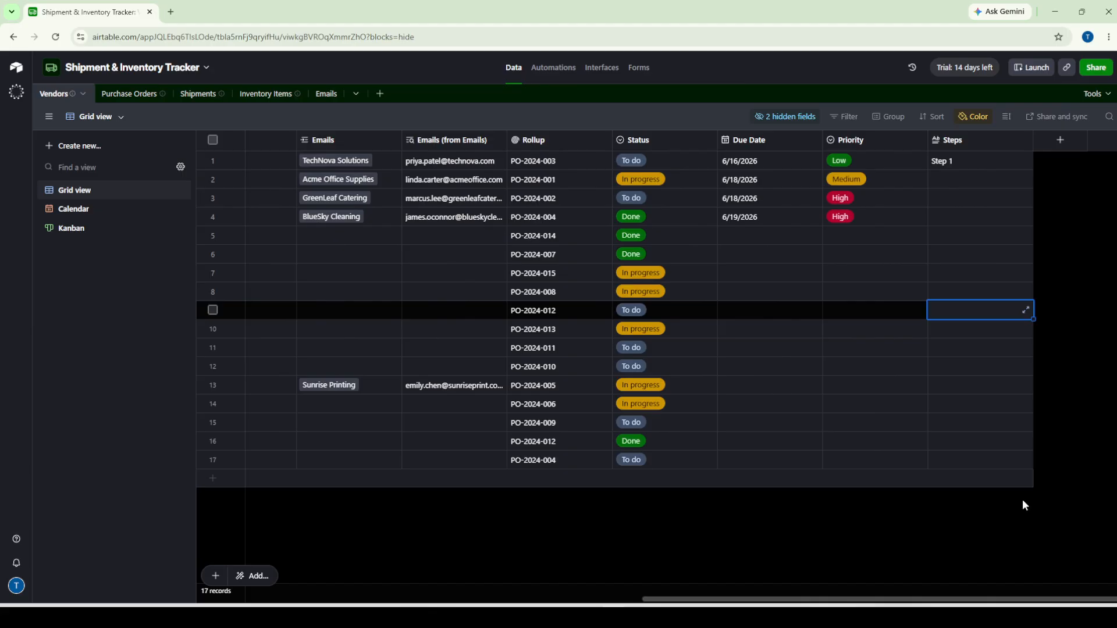
{"action": "left_click", "coordinate": [1060, 140]}
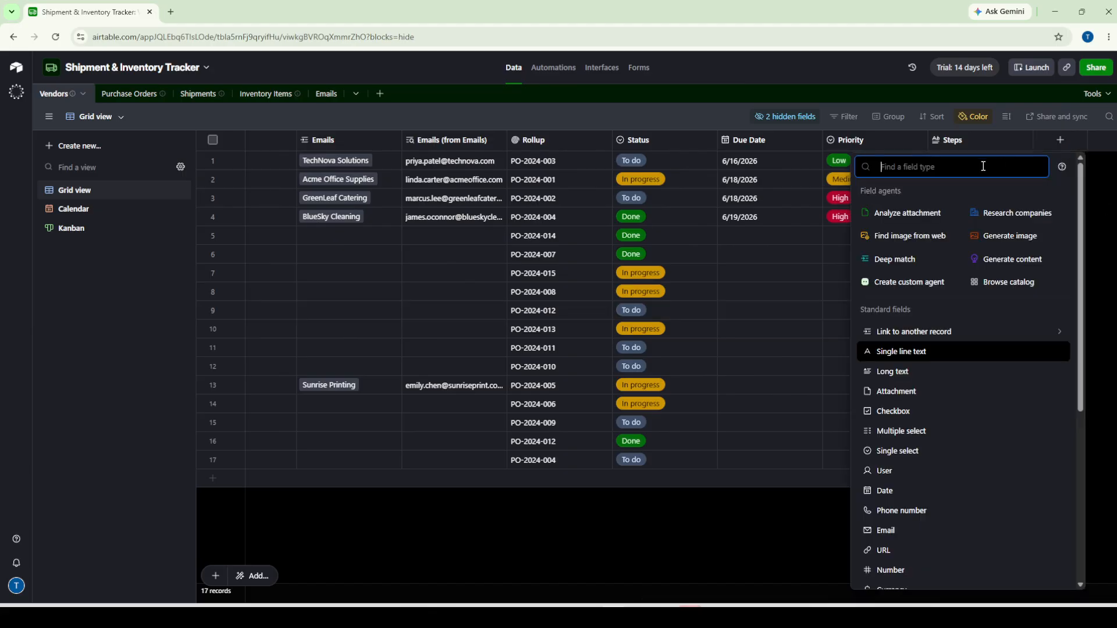
{"action": "type", "text": "c"}
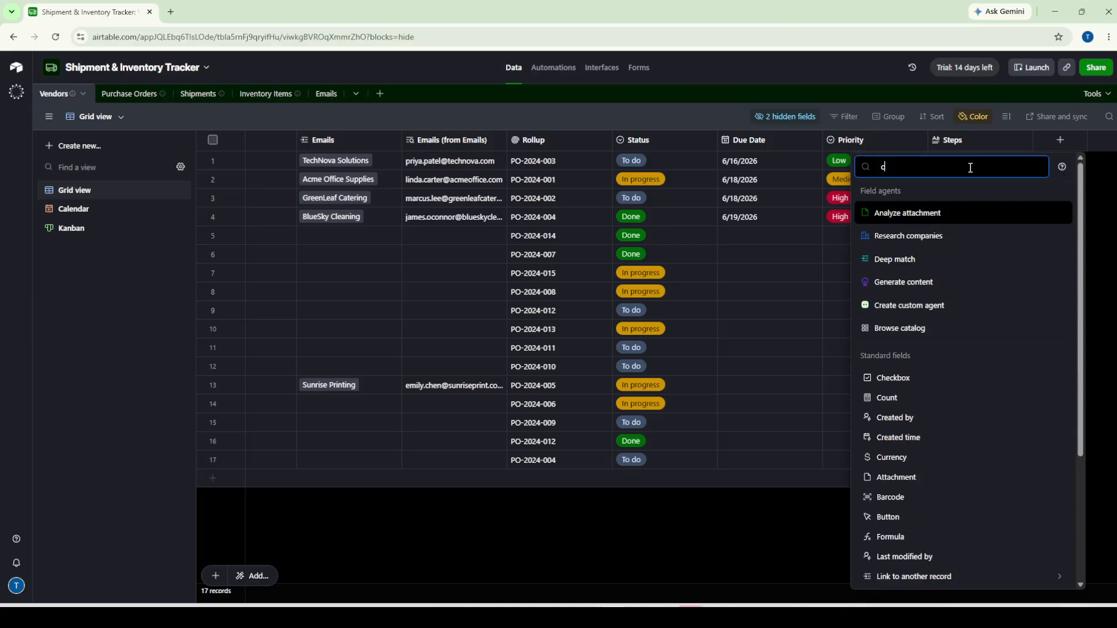
{"action": "type", "text": "heck"}
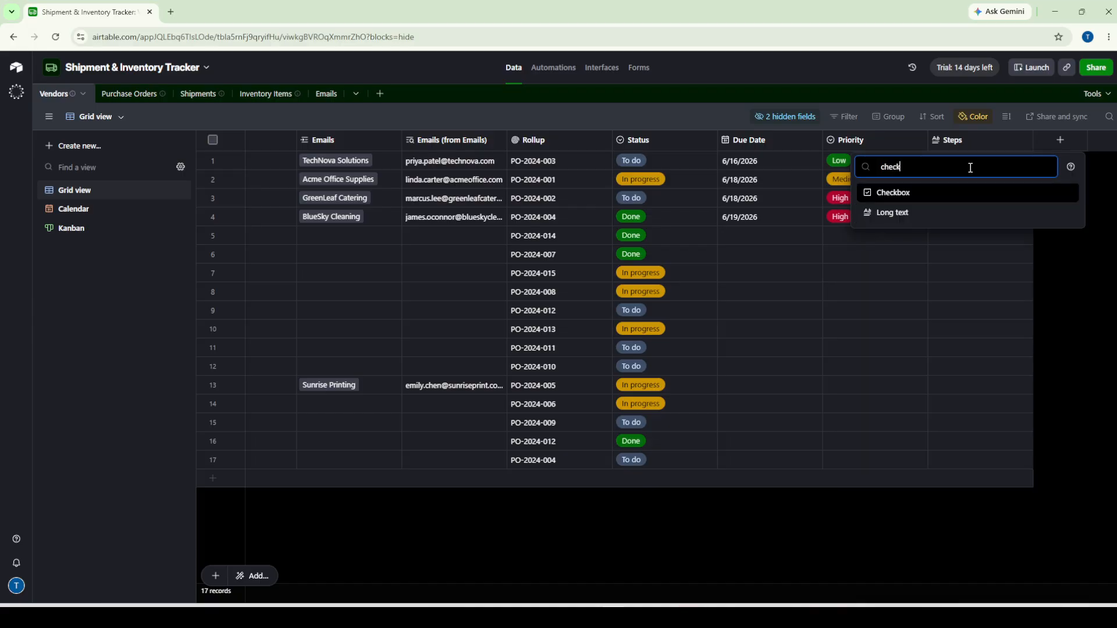
{"action": "left_click", "coordinate": [892, 192]}
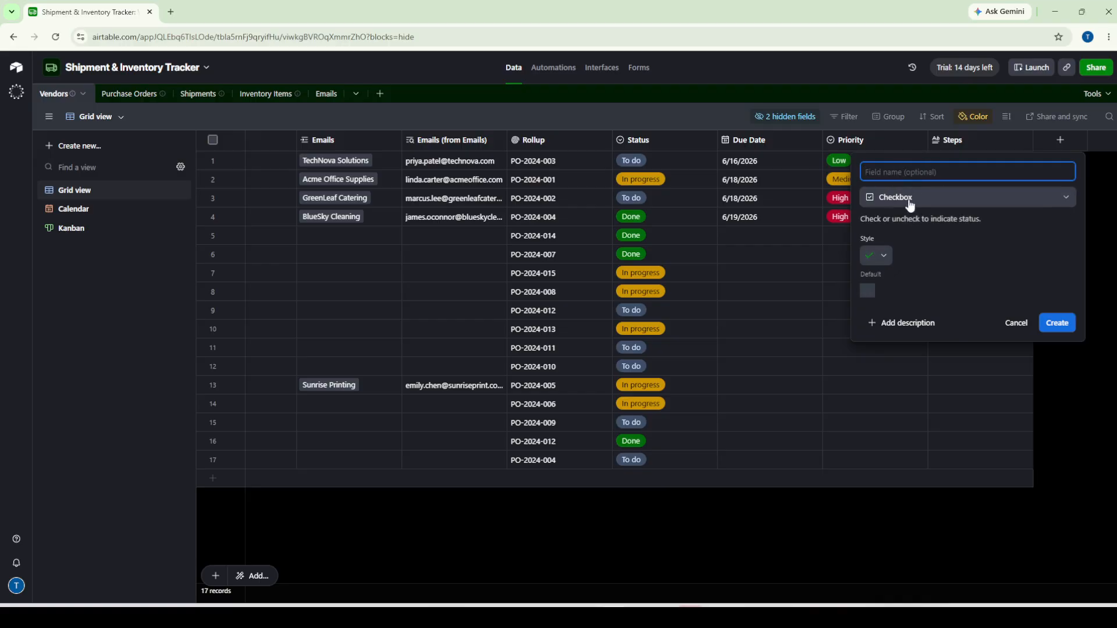
{"action": "left_click", "coordinate": [882, 261]}
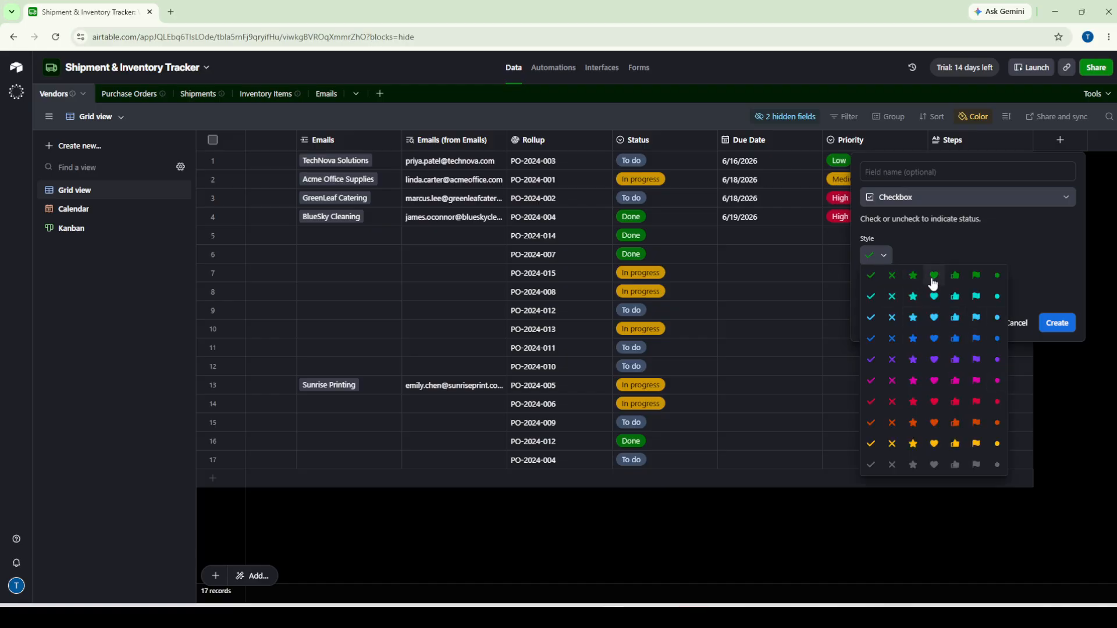
{"action": "left_click", "coordinate": [874, 282]}
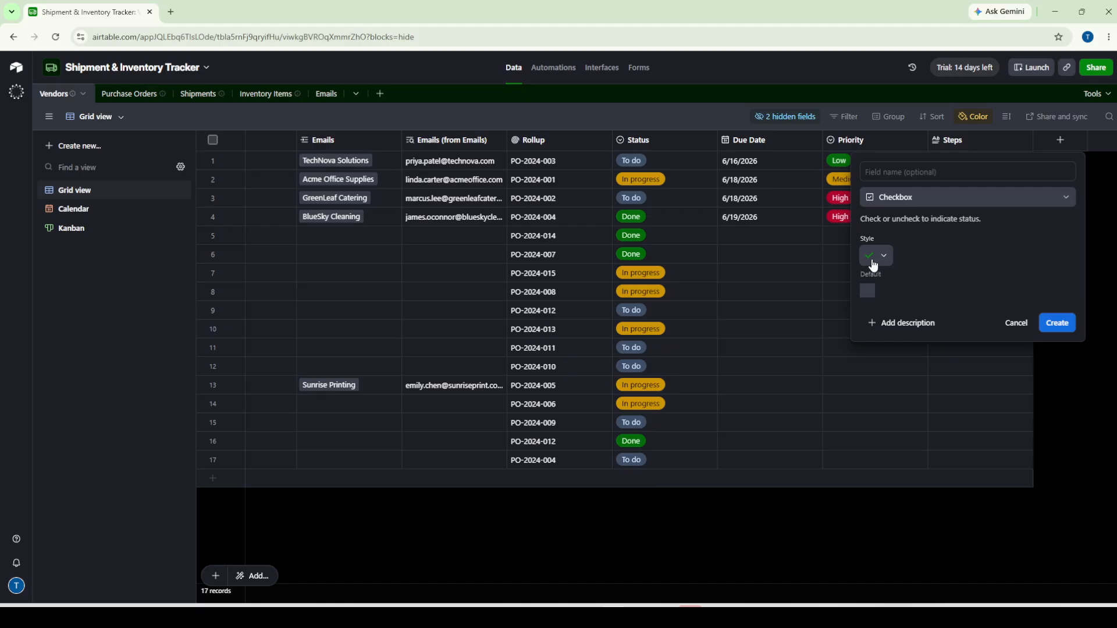
{"action": "left_click", "coordinate": [873, 256]}
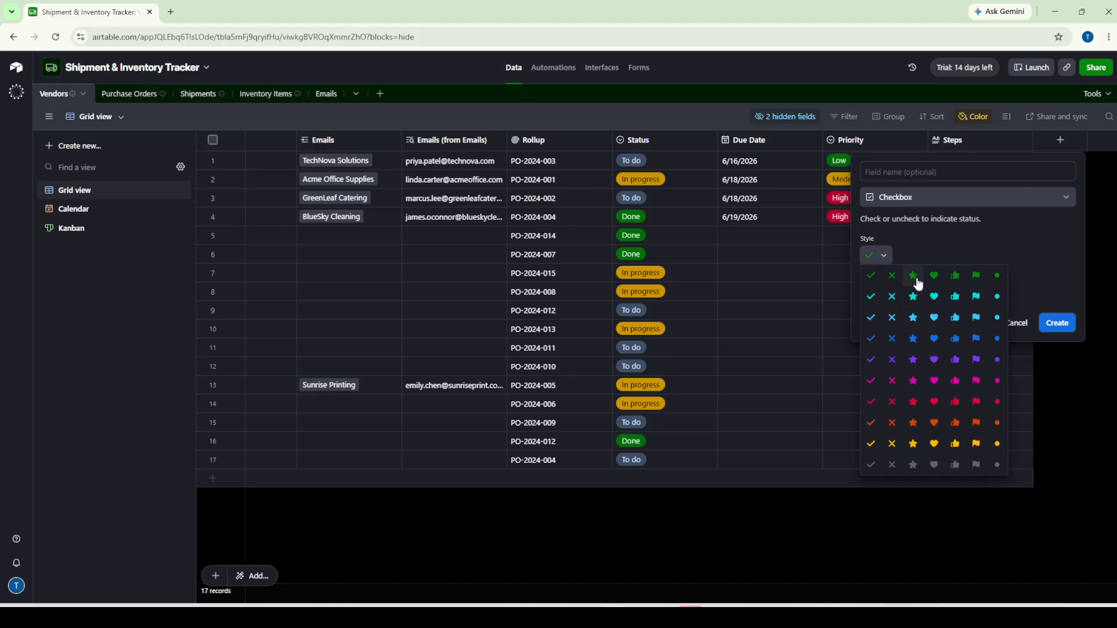
{"action": "left_click", "coordinate": [998, 276]}
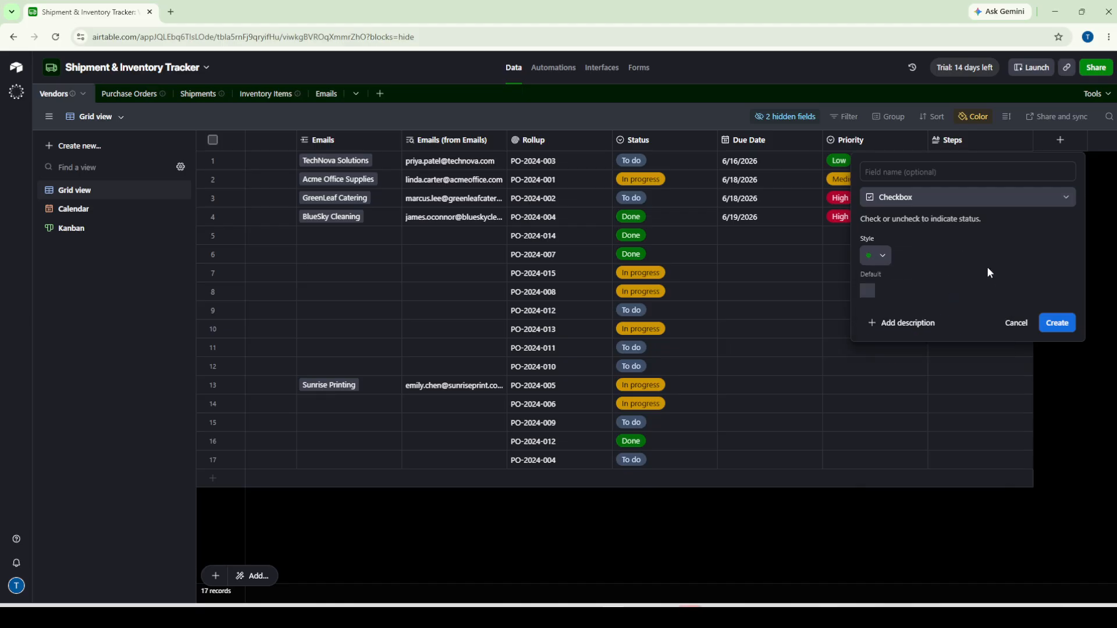
{"action": "left_click", "coordinate": [1057, 323]}
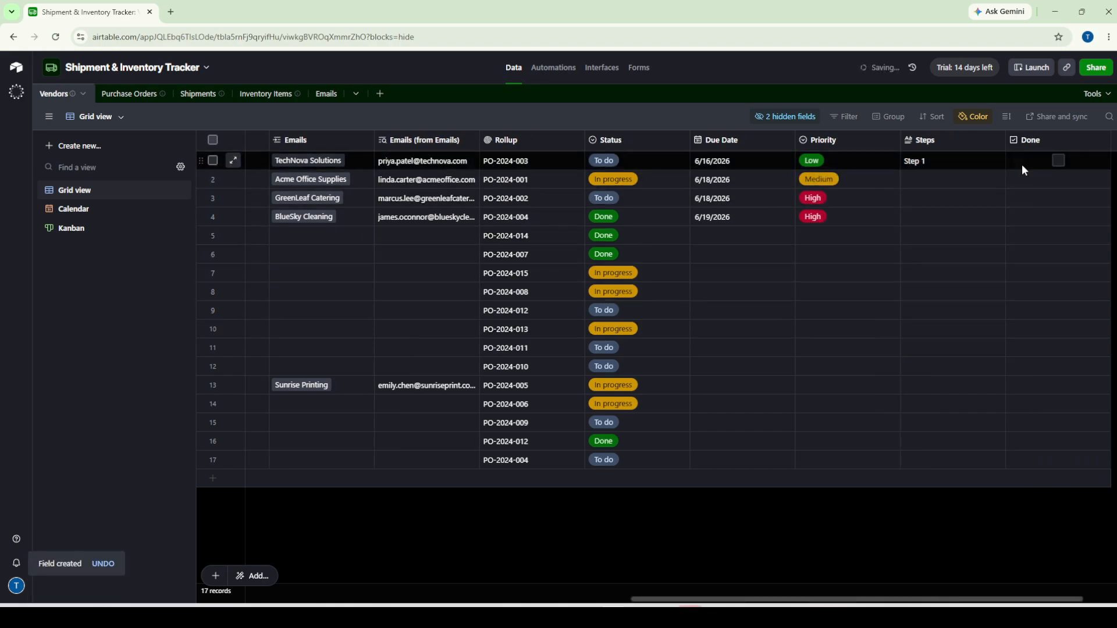
Check the Done box for records 1 through 9.
{"action": "left_click", "coordinate": [1058, 161]}
{"action": "left_click", "coordinate": [1058, 198]}
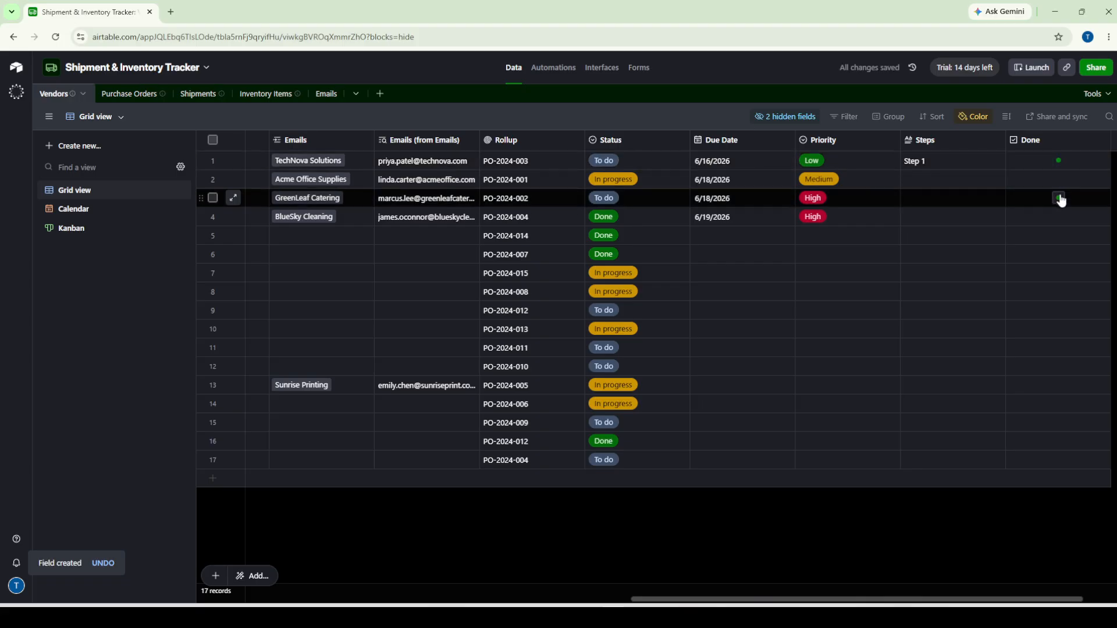
{"action": "left_click", "coordinate": [1058, 272]}
{"action": "left_click", "coordinate": [1058, 178]}
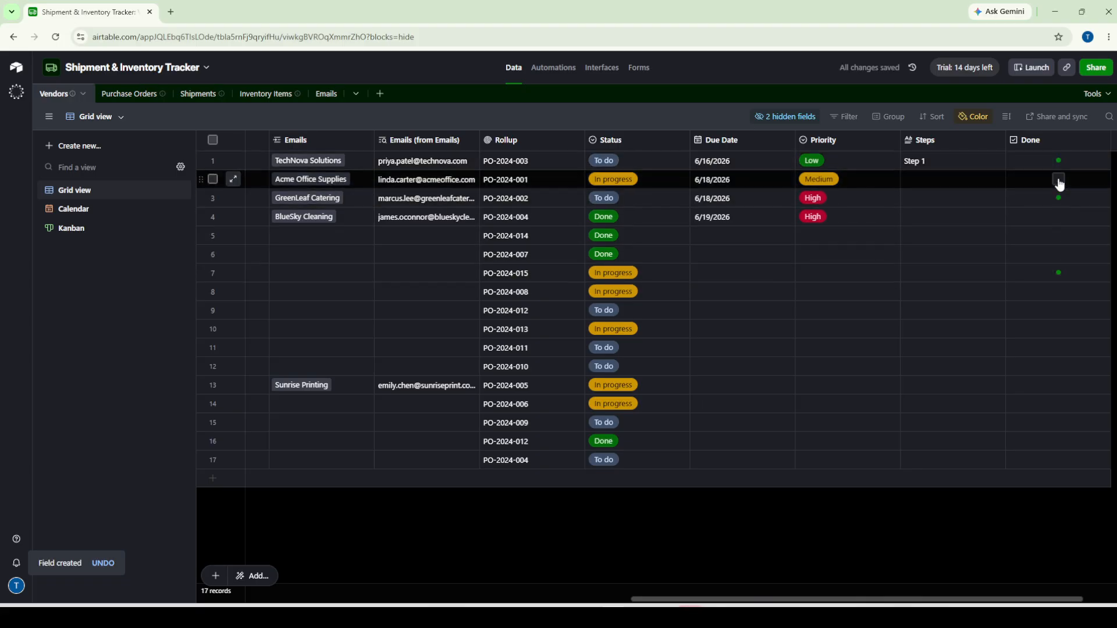
{"action": "left_click", "coordinate": [1059, 235]}
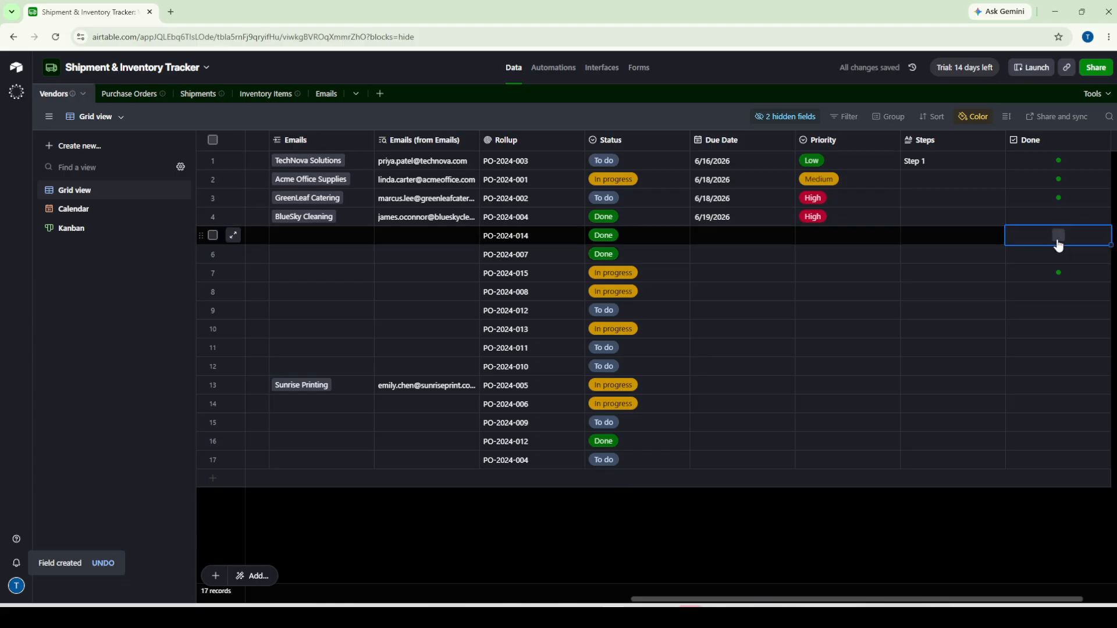
{"action": "left_click", "coordinate": [1059, 256]}
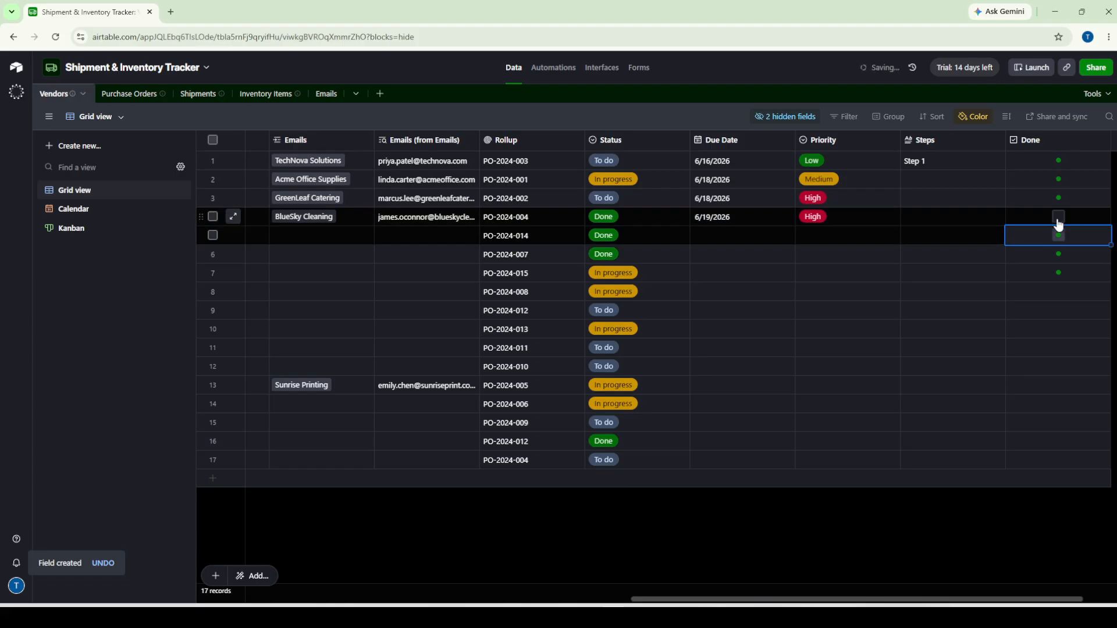
{"action": "left_click", "coordinate": [1059, 217]}
{"action": "left_click", "coordinate": [1058, 293]}
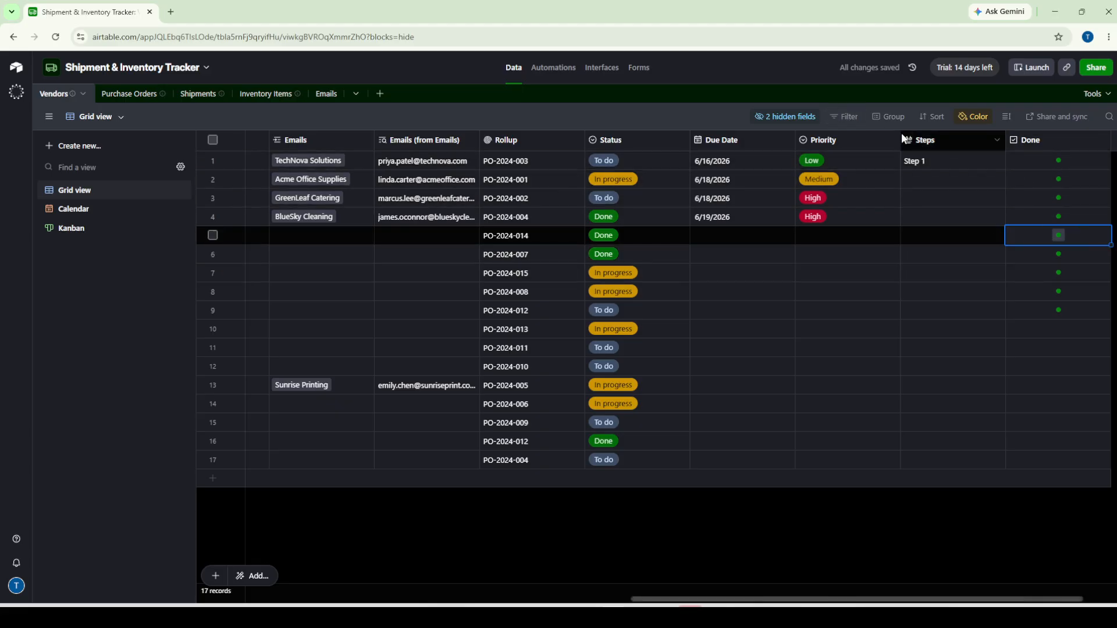
Add a filter condition on the Done field so that only records with Done unchecked are shown.
{"action": "left_click", "coordinate": [851, 121]}
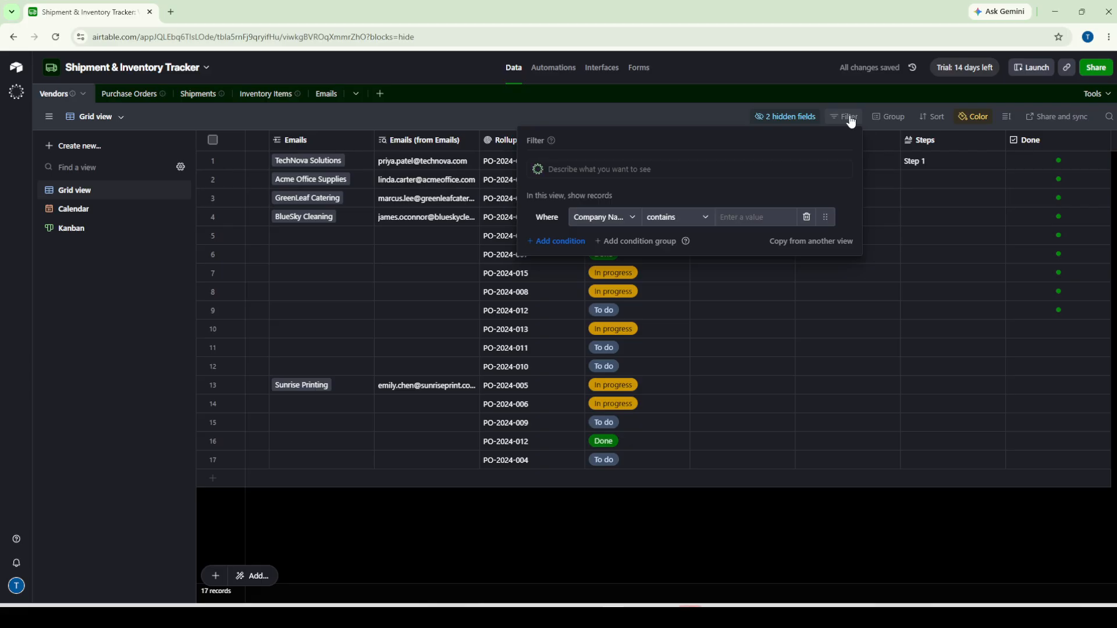
{"action": "left_click", "coordinate": [620, 217]}
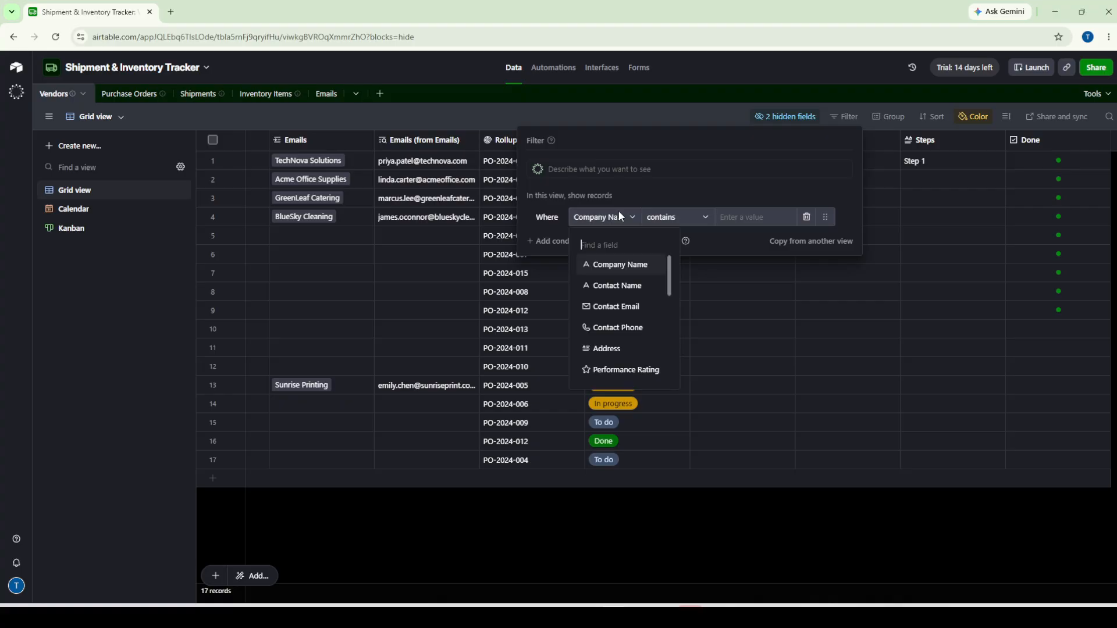
{"action": "scroll", "coordinate": [600, 338], "scroll_direction": "down", "scroll_amount": 5}
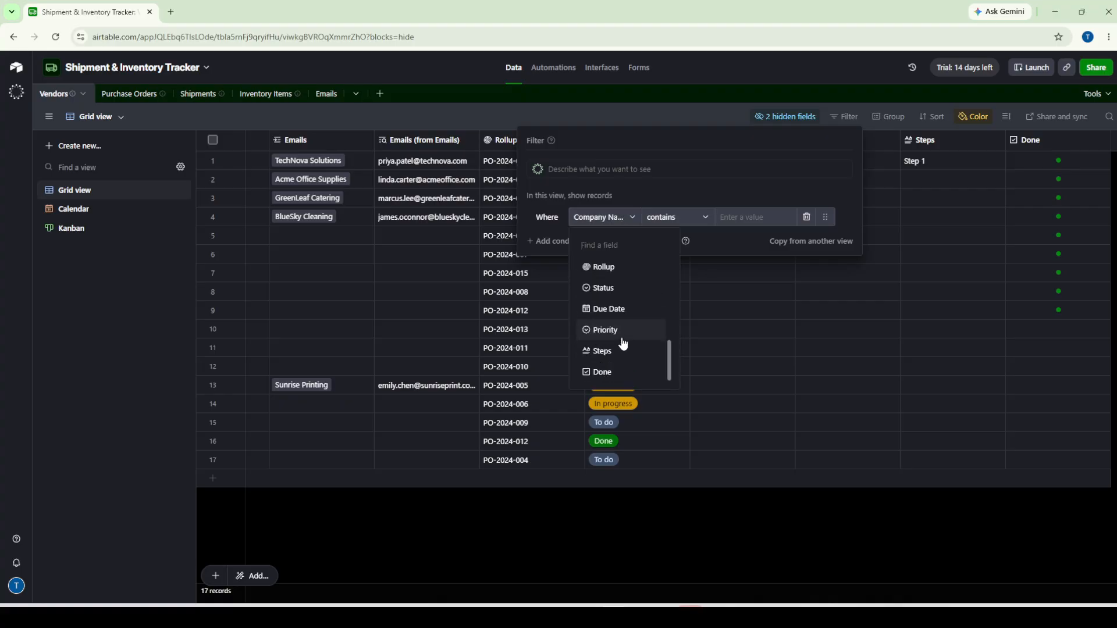
{"action": "left_click", "coordinate": [605, 373]}
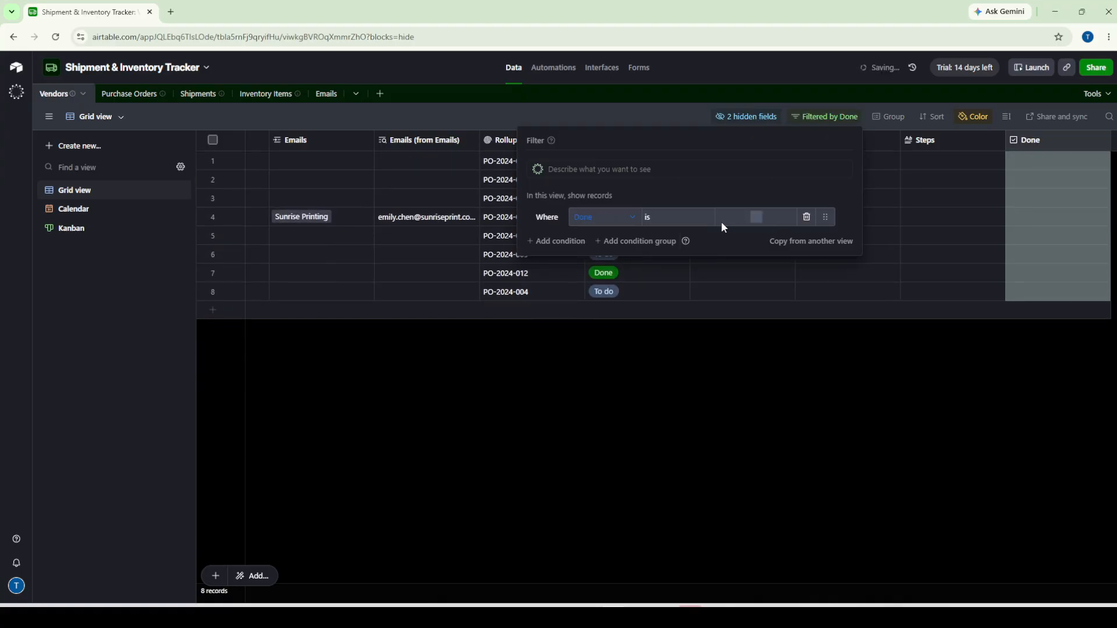
Toggle the Done filter value between checked and unchecked, and remove the filter condition.
{"action": "left_click", "coordinate": [756, 220]}
{"action": "left_click", "coordinate": [757, 220]}
{"action": "left_click", "coordinate": [756, 220]}
{"action": "left_click", "coordinate": [757, 220]}
{"action": "left_click", "coordinate": [756, 220]}
{"action": "left_click", "coordinate": [806, 217]}
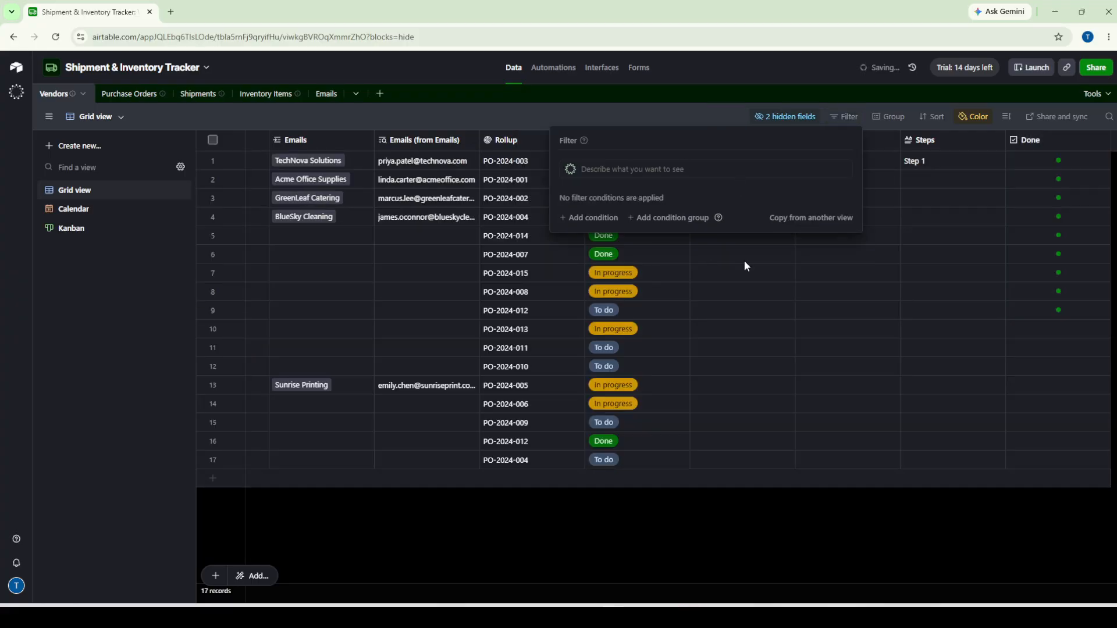
{"action": "left_click", "coordinate": [1070, 404]}
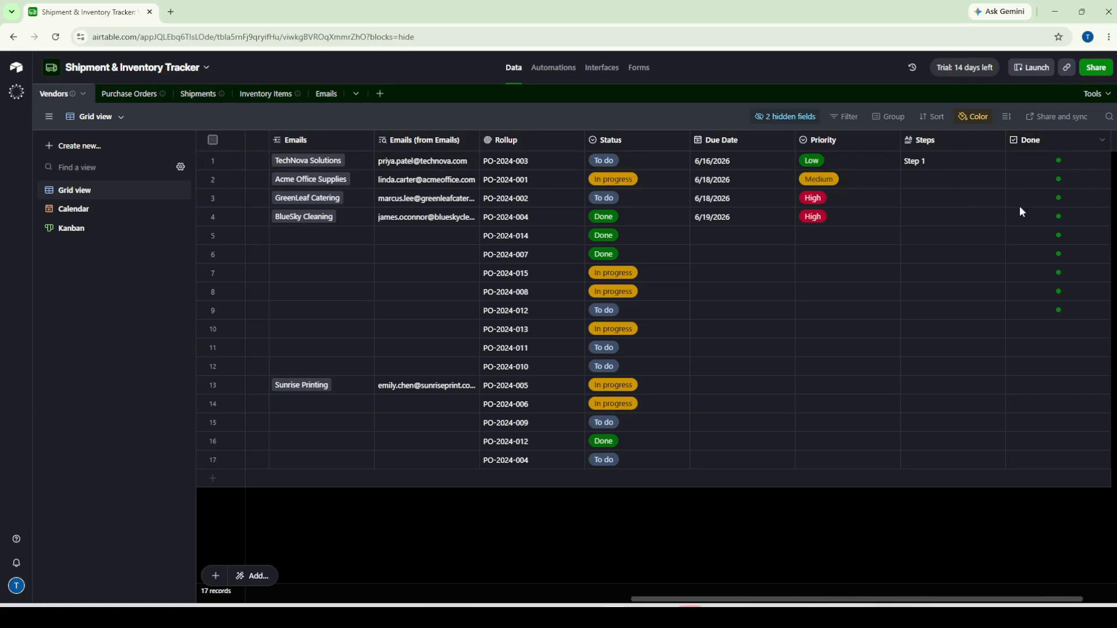
Examine the step lines stored in the first record's Steps cell and leave the cell.
{"action": "left_click", "coordinate": [943, 158]}
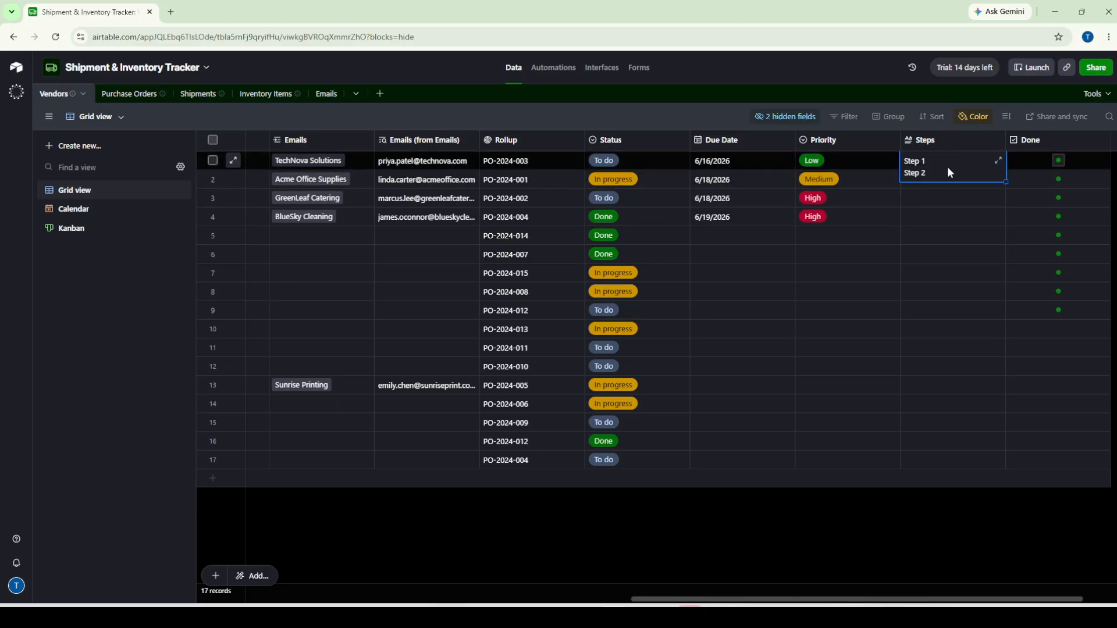
{"action": "left_click", "coordinate": [947, 167]}
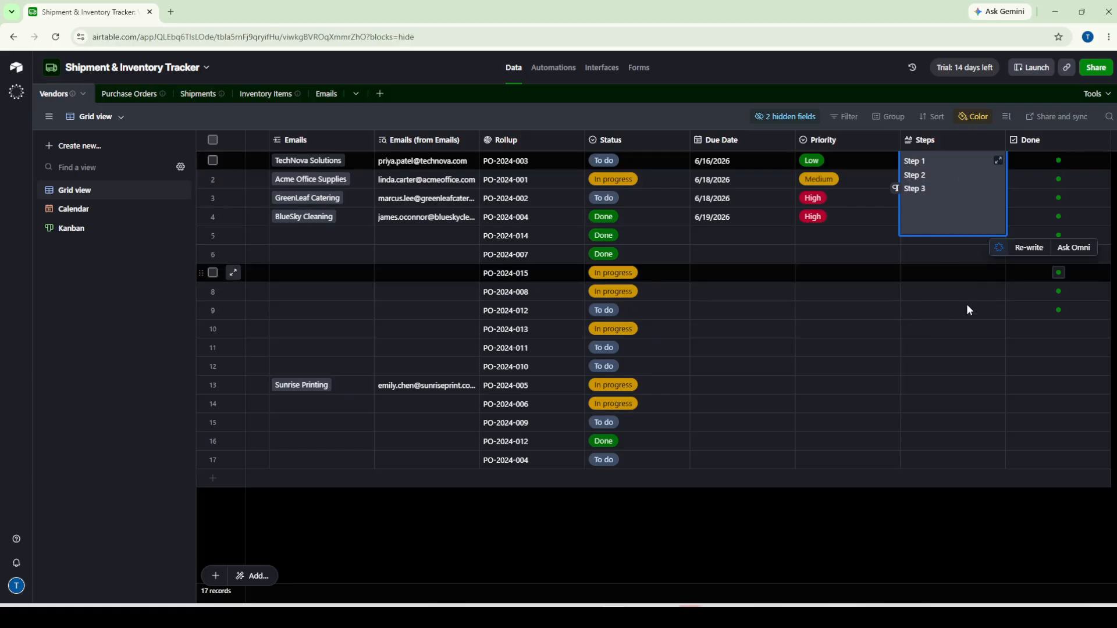
{"action": "left_click", "coordinate": [972, 329]}
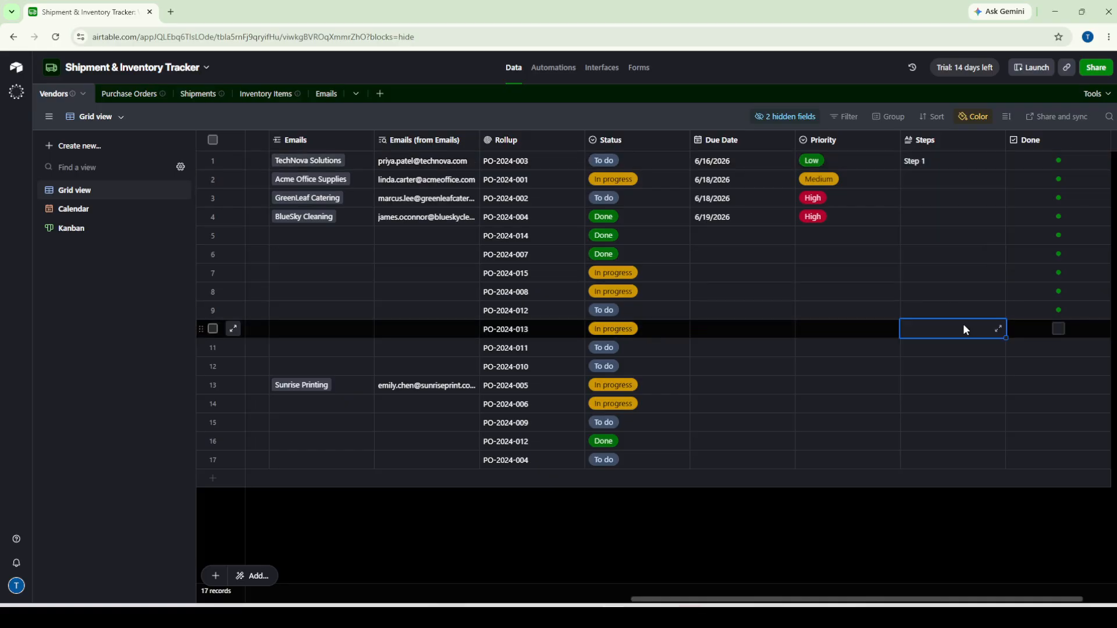
Delete the Steps field from the Vendors table.
{"action": "right_click", "coordinate": [958, 142]}
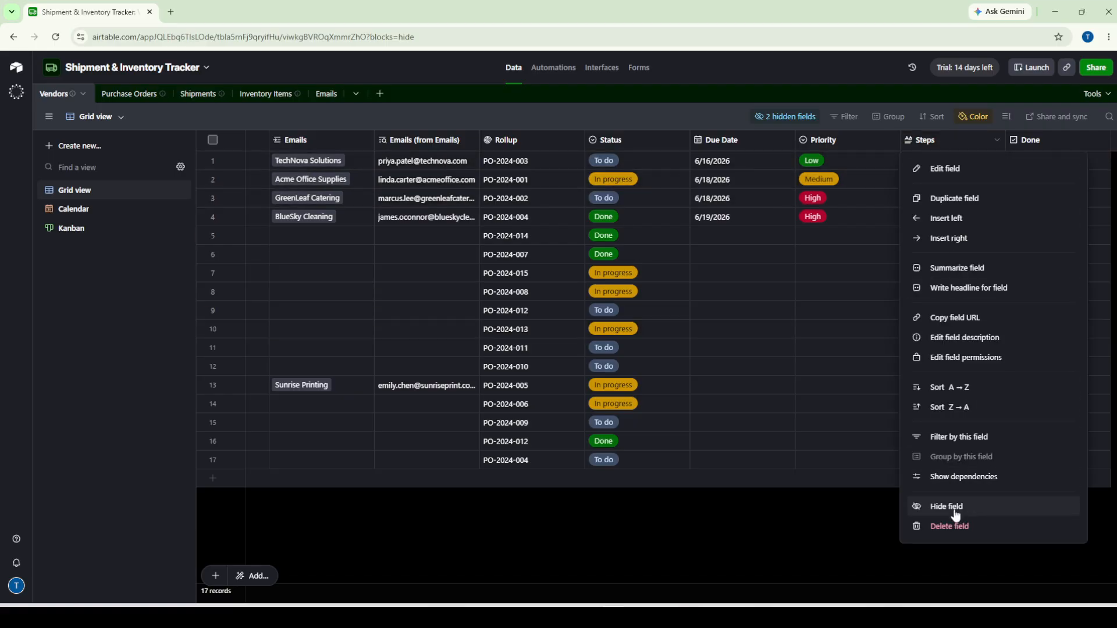
{"action": "left_click", "coordinate": [839, 227]}
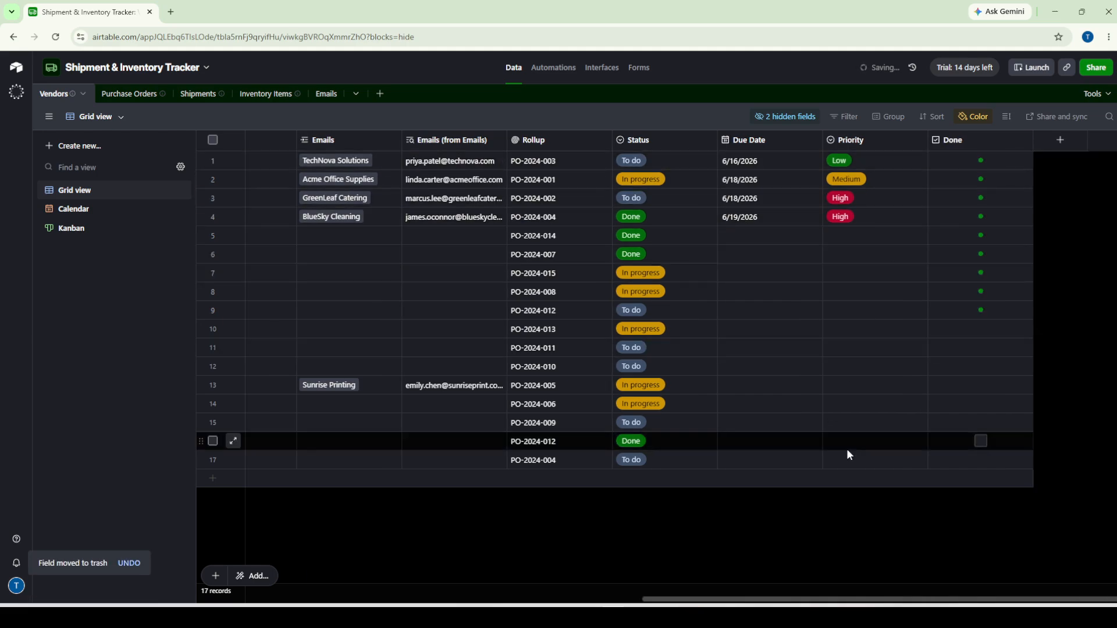
Check the Done box for records 10 through 17.
{"action": "left_click_drag", "start_coordinate": [763, 599], "coordinate": [813, 575]}
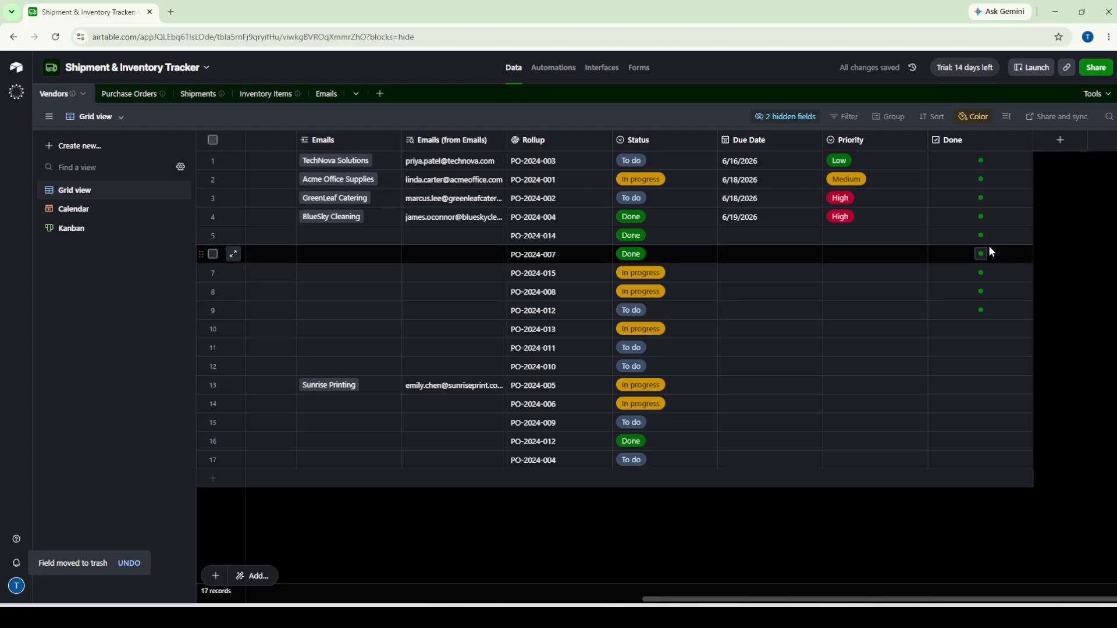
{"action": "left_click", "coordinate": [981, 329]}
{"action": "left_click", "coordinate": [981, 348]}
{"action": "left_click", "coordinate": [981, 367]}
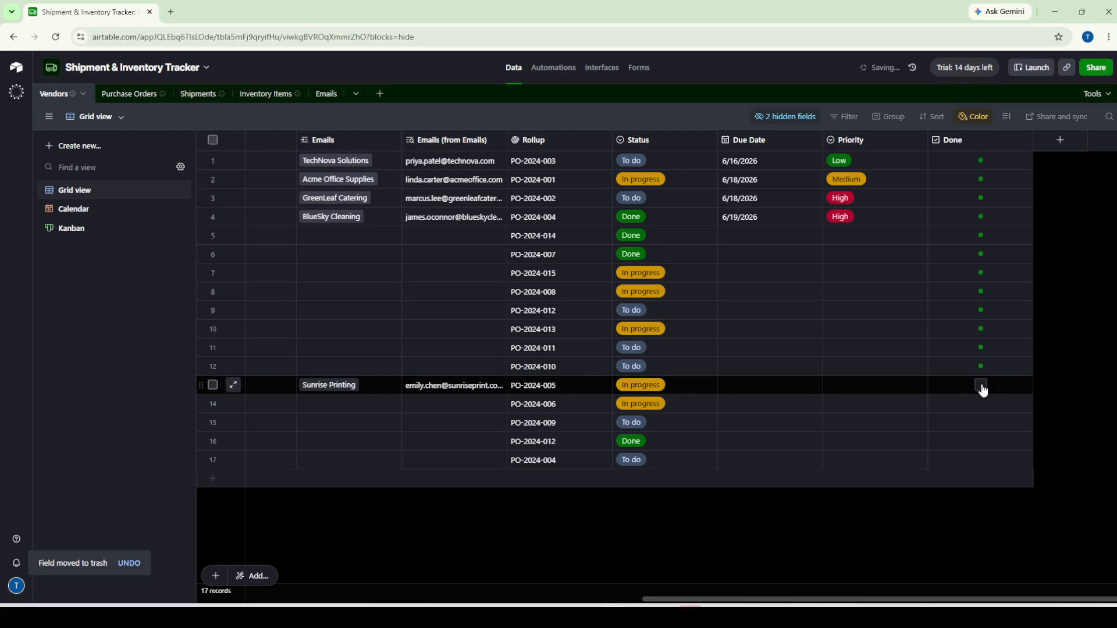
{"action": "left_click", "coordinate": [981, 386]}
{"action": "left_click", "coordinate": [983, 410]}
{"action": "left_click", "coordinate": [983, 424]}
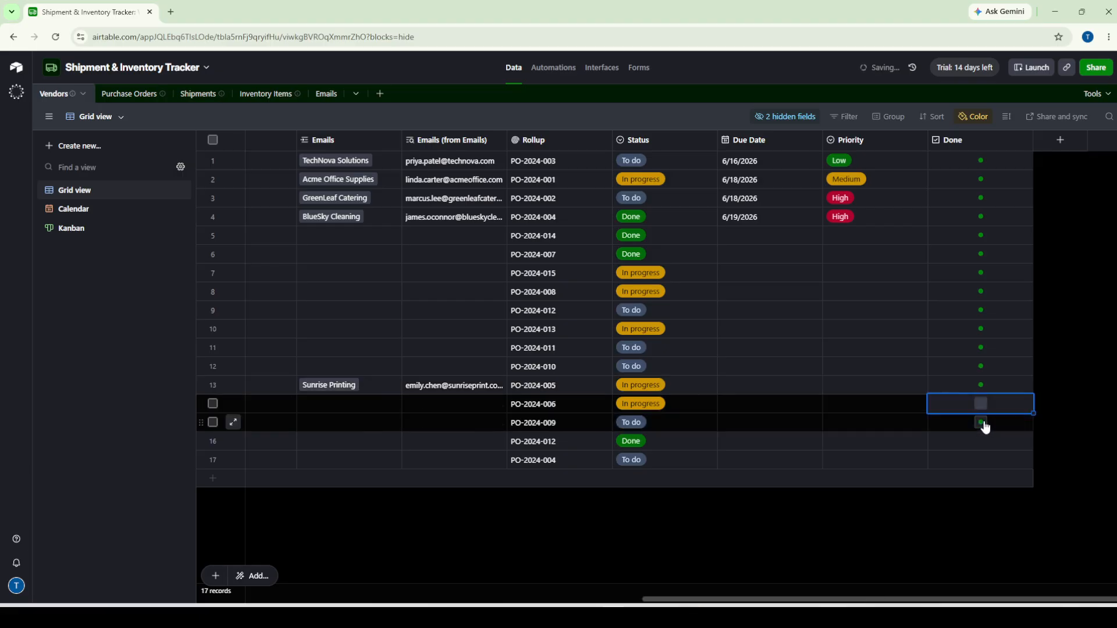
{"action": "left_click", "coordinate": [982, 442]}
{"action": "left_click", "coordinate": [981, 461]}
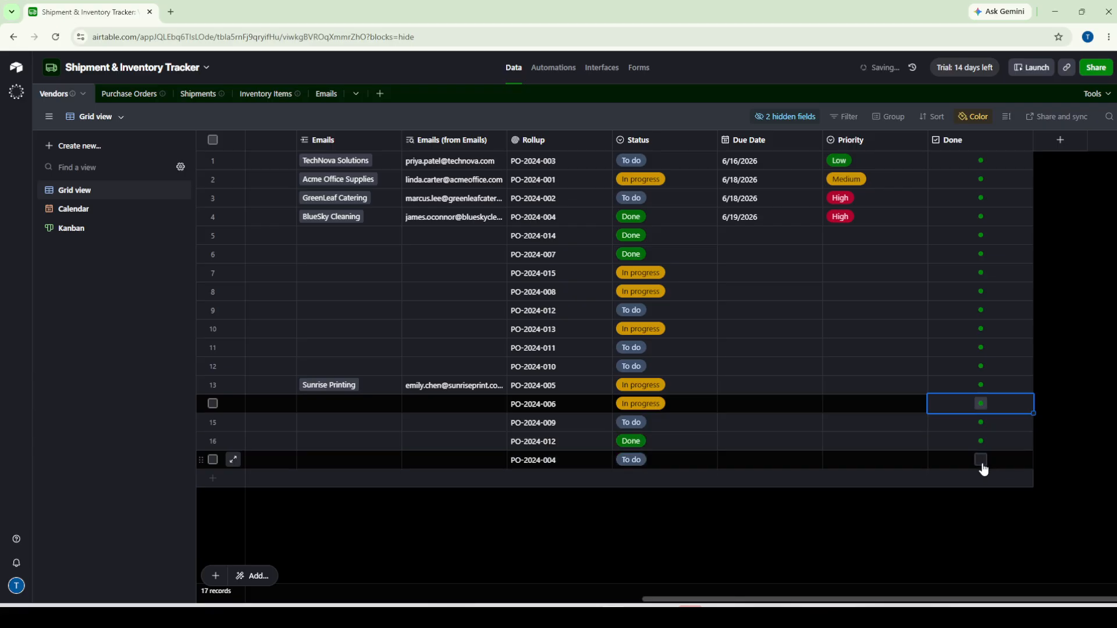